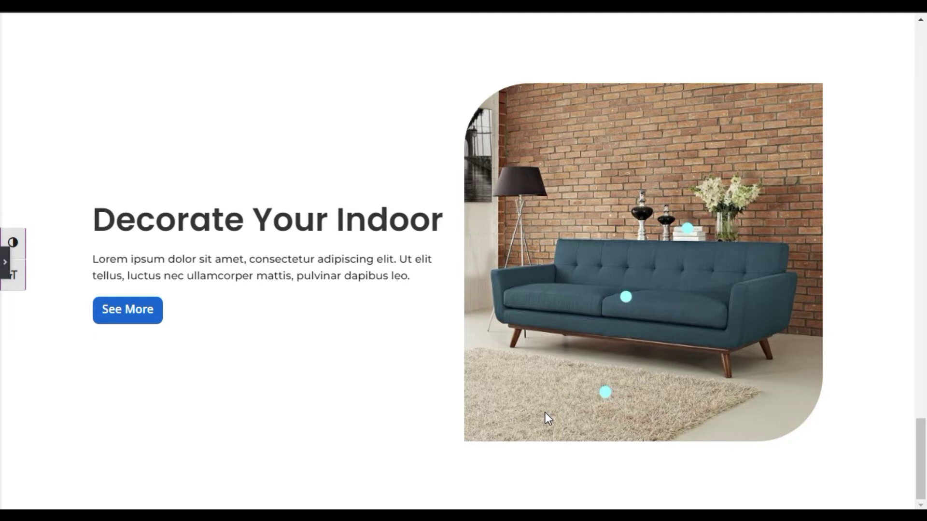
Step: Preview the Carpet hotspot tooltip on the reference design
left_click(605, 392)
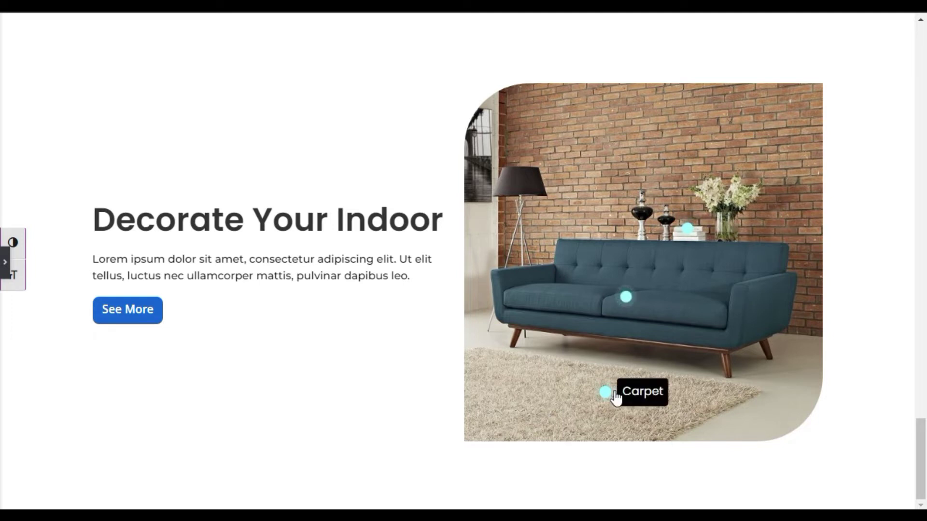
mouse_move(626, 297)
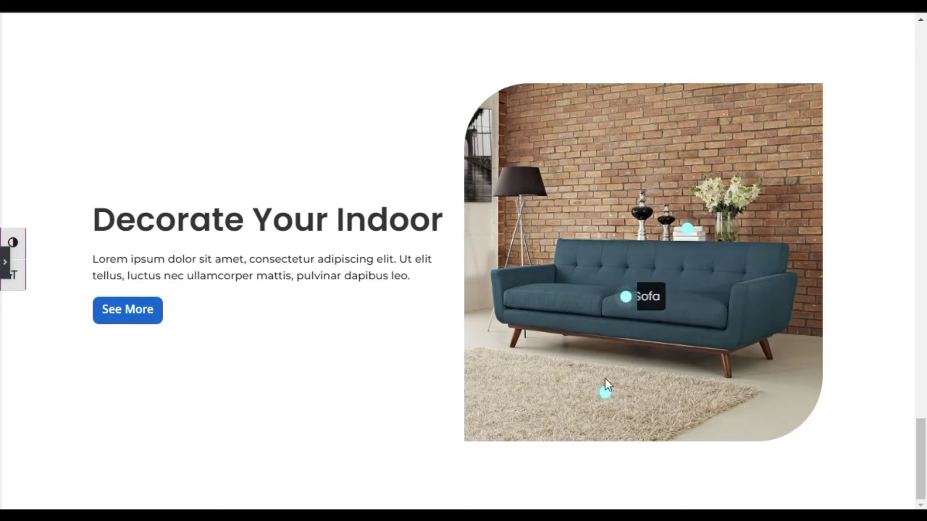
mouse_move(606, 392)
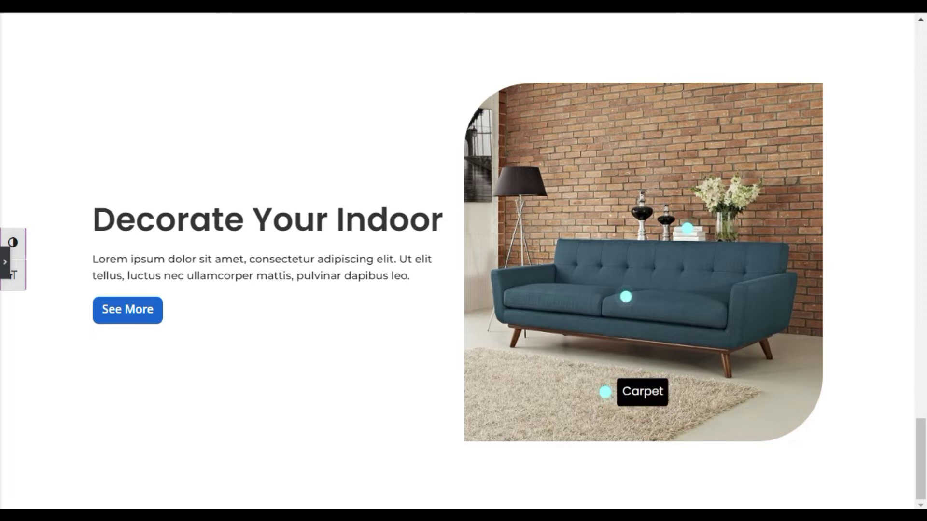
double_click(628, 392)
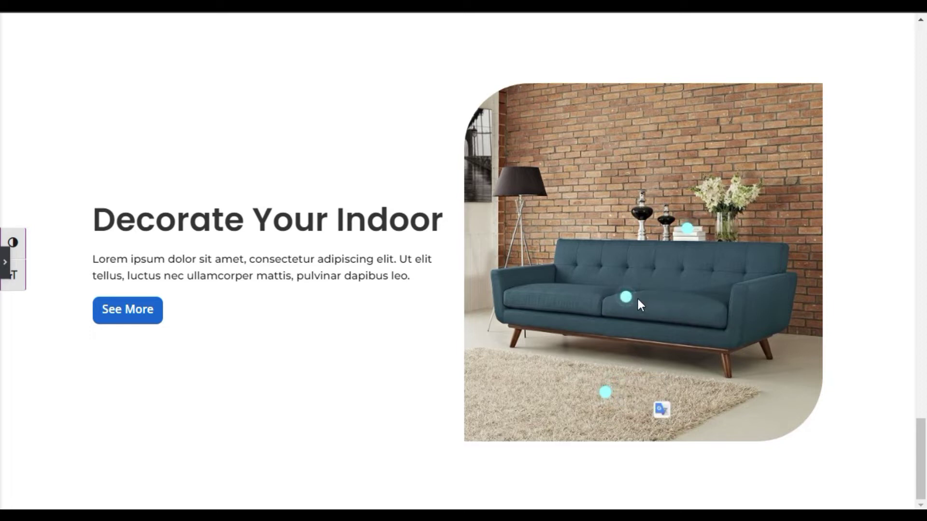
Step: Place a Heading widget with its placeholder text in the section's left column
mouse_move(689, 231)
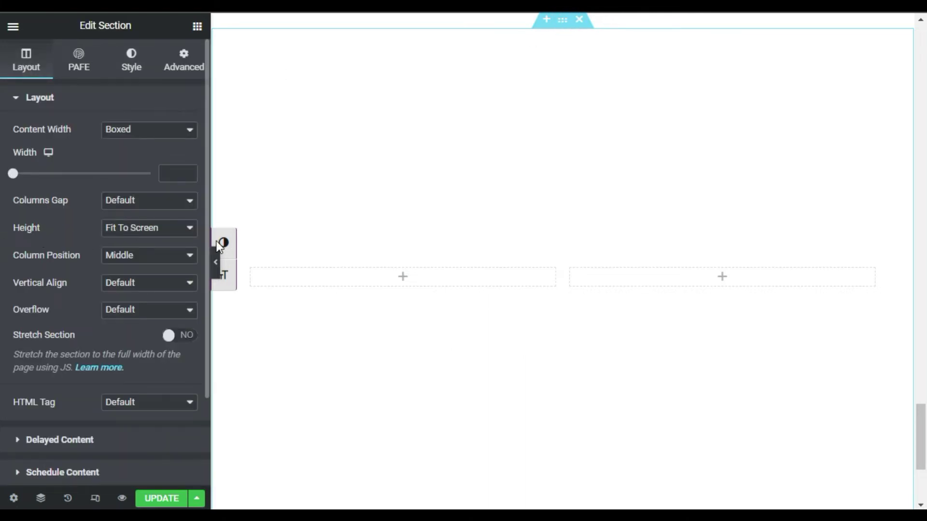
left_click(416, 278)
left_click_drag(161, 194, 414, 269)
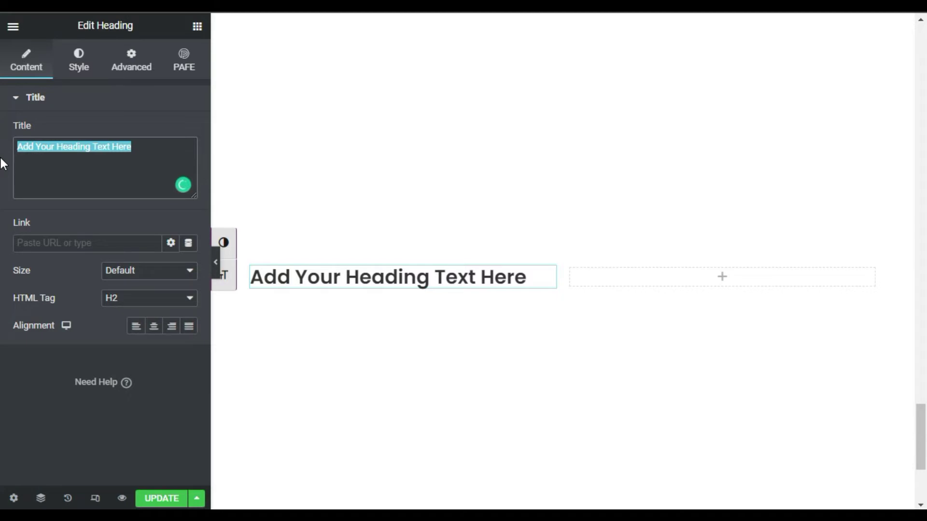
Step: Change the heading text to 'Decorate Your Indoor' and set its font size to 50 px
type("Decorate Y")
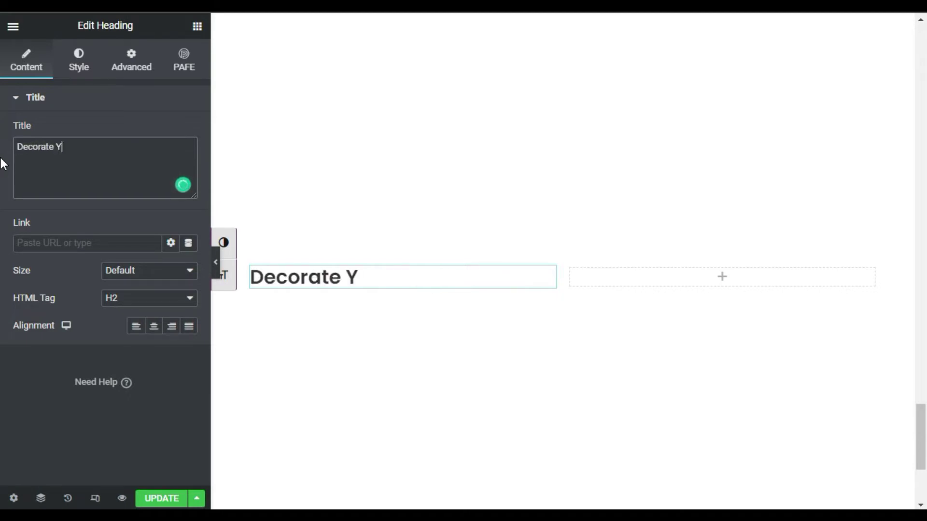
type("our Indoor")
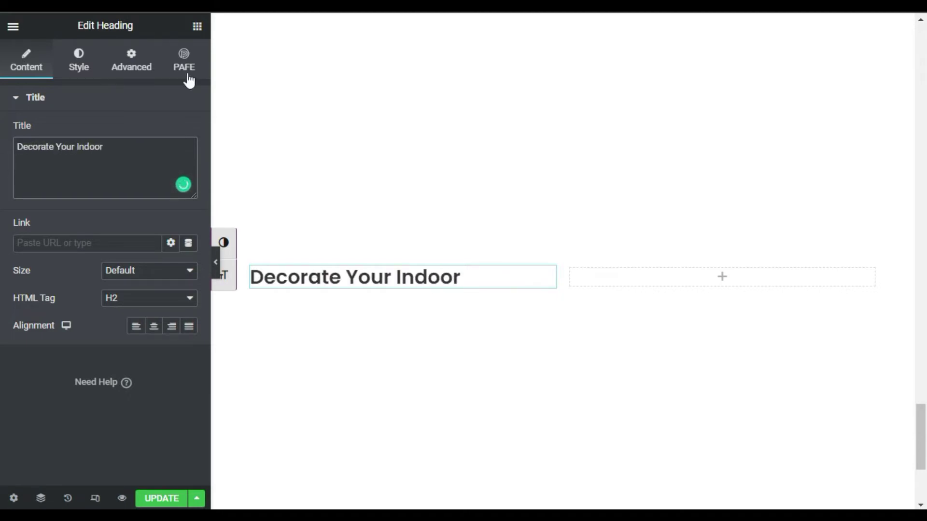
left_click(76, 58)
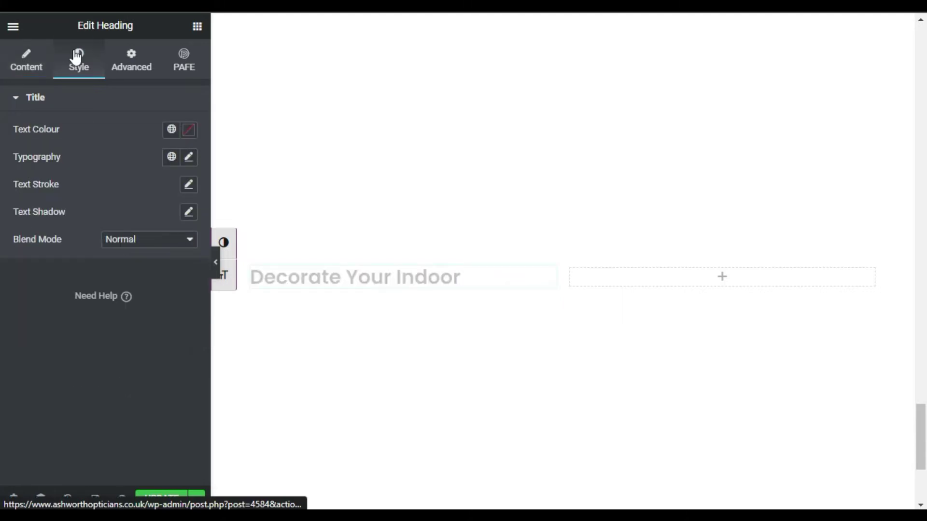
left_click(188, 158)
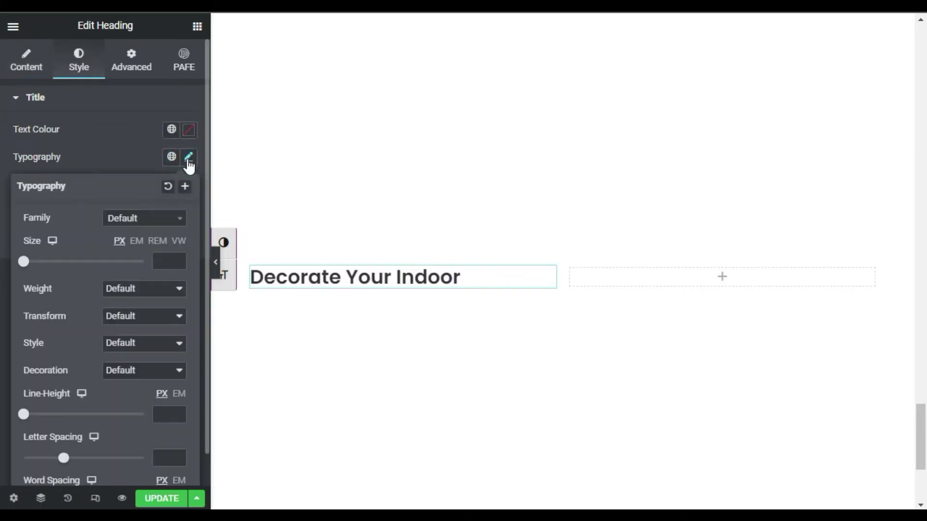
left_click(162, 262)
type("50")
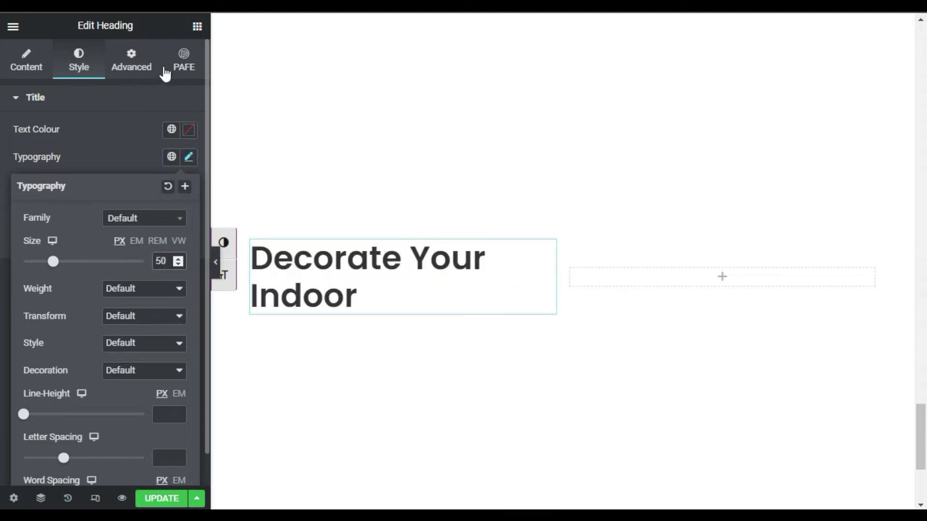
left_click(197, 26)
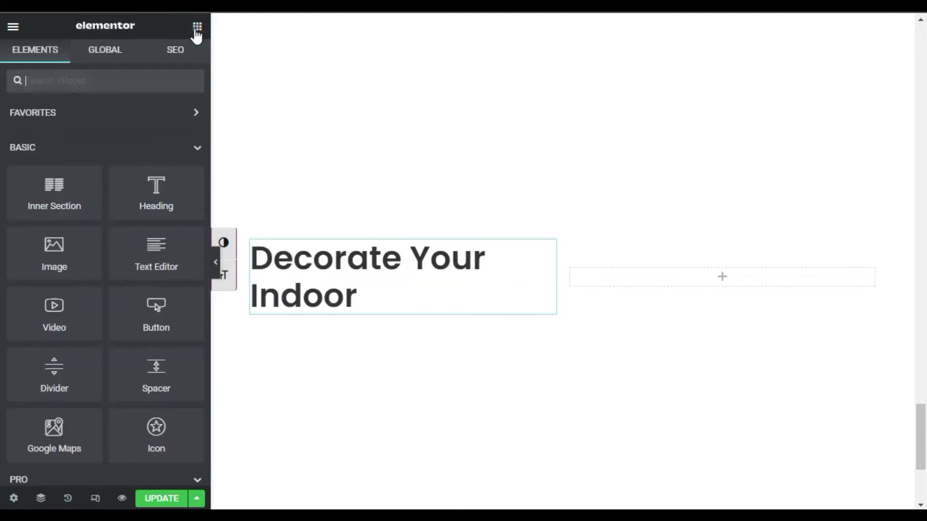
Step: Add a Text Editor paragraph under the heading with #000000 text colour and weight 500
left_click_drag(135, 258, 366, 295)
left_click(78, 59)
left_click(188, 158)
type("#000000")
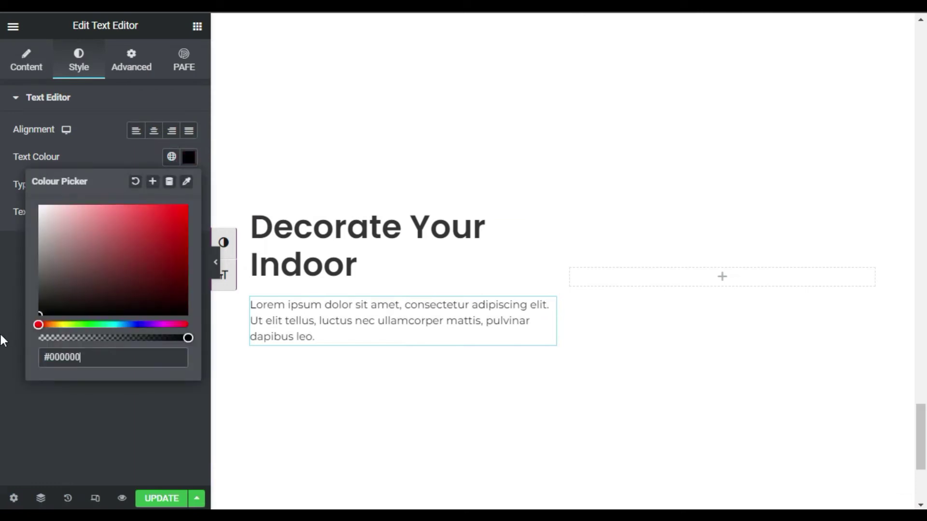
left_click(127, 159)
left_click(188, 184)
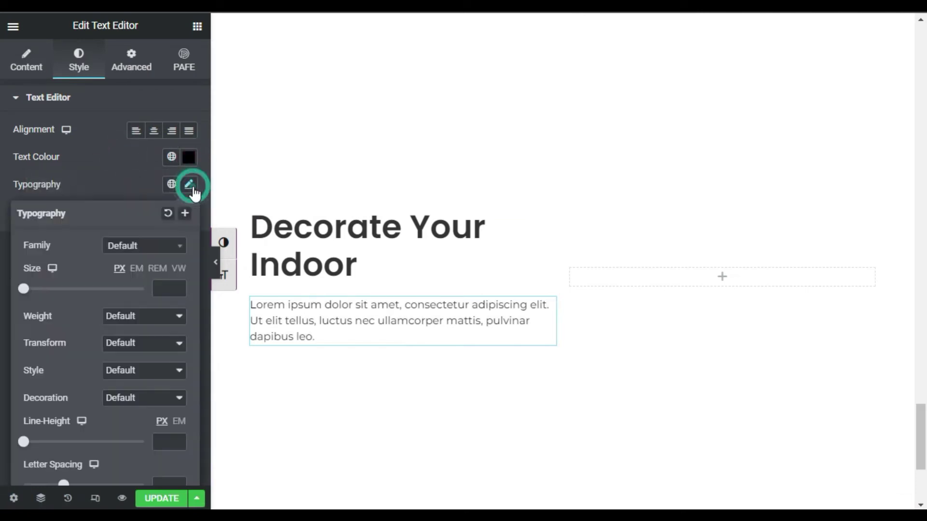
left_click(148, 323)
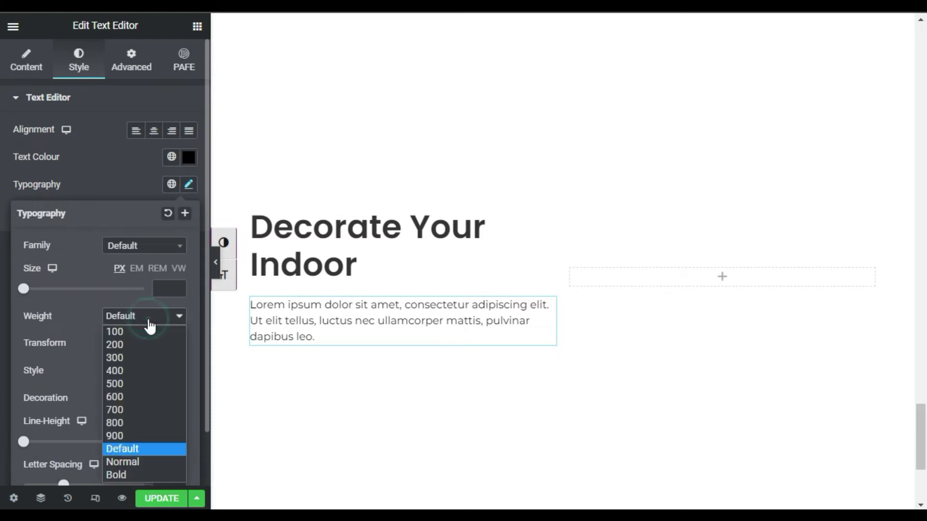
left_click(132, 383)
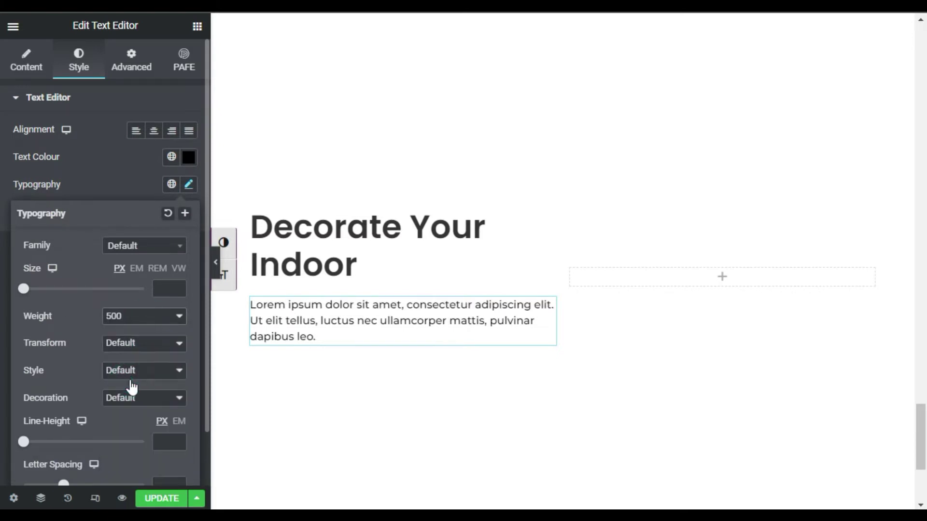
left_click(116, 167)
left_click(197, 26)
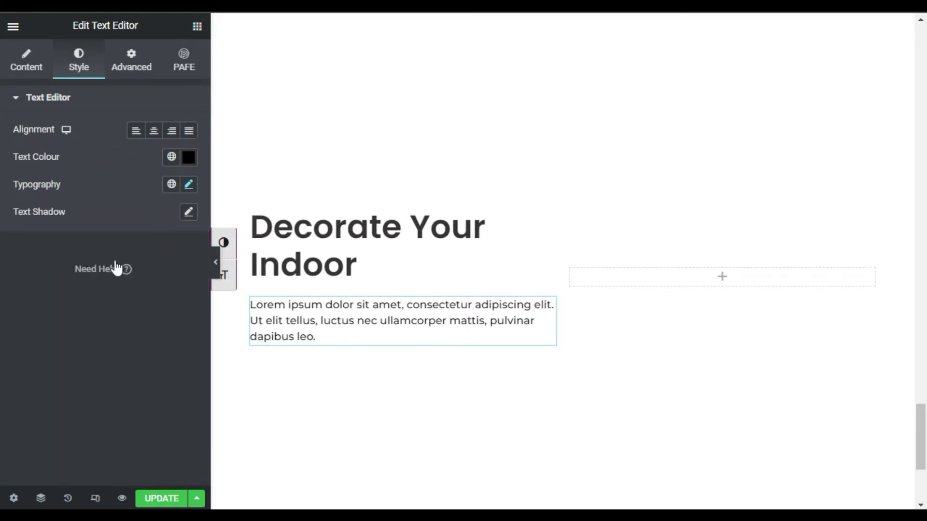
Step: Add a button below the paragraph labelled 'Show More' with white text
left_click_drag(144, 319, 295, 356)
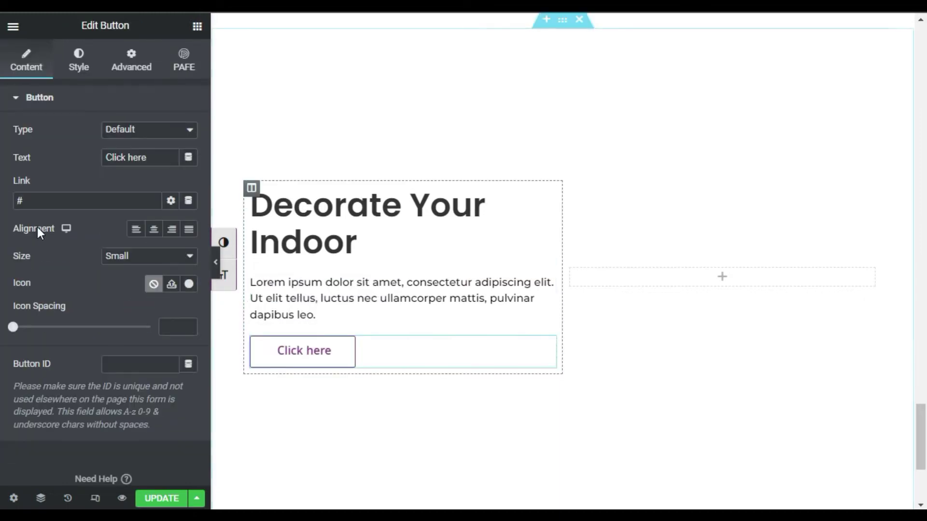
triple_click(148, 160)
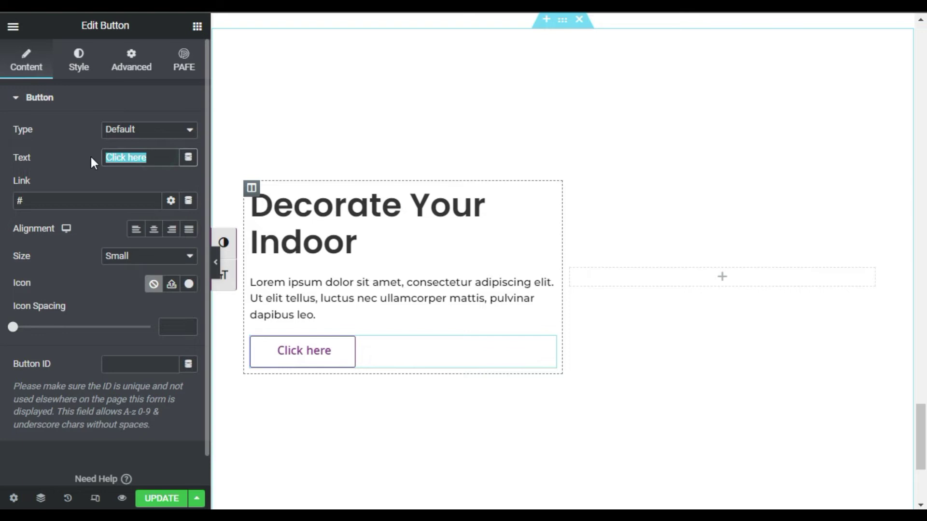
type("Sho")
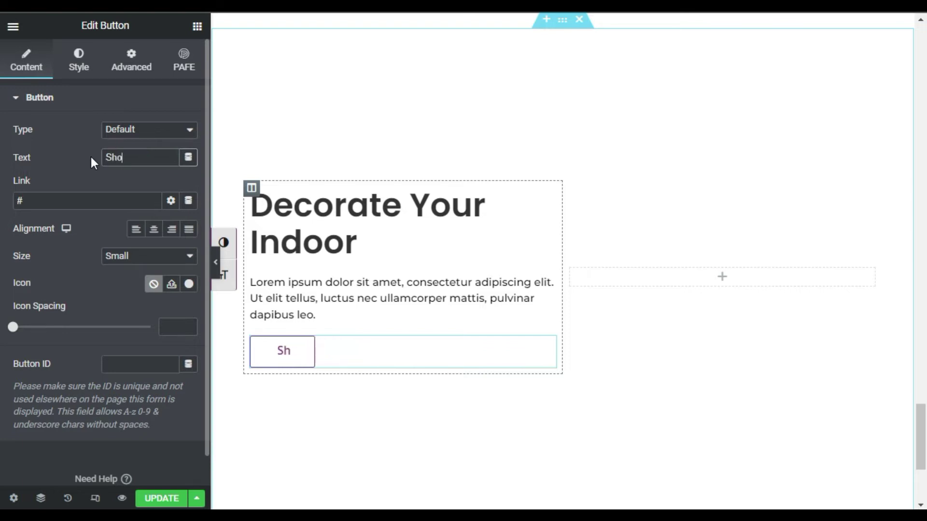
type("w More")
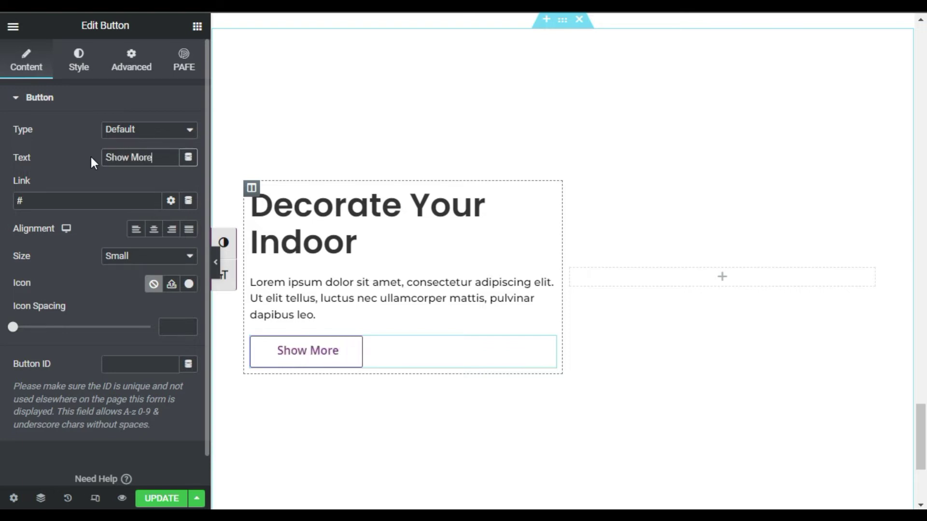
left_click(75, 68)
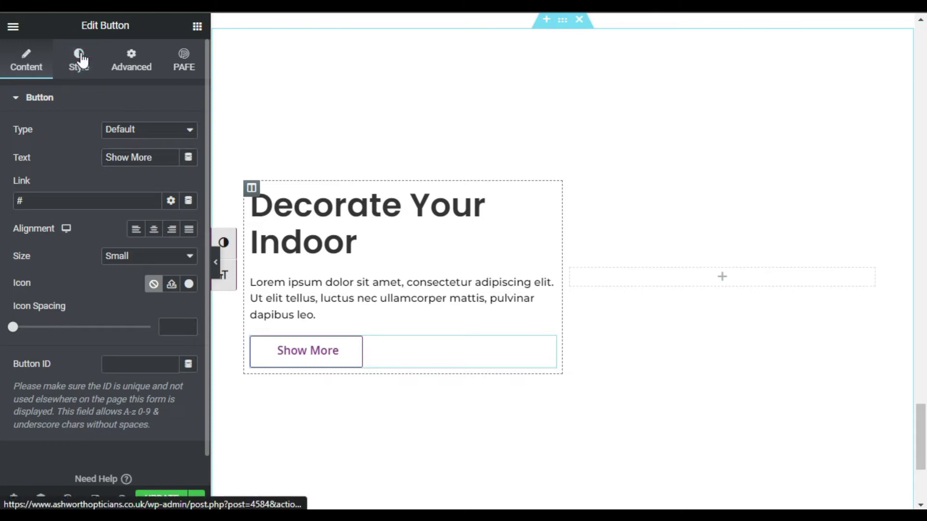
left_click(188, 212)
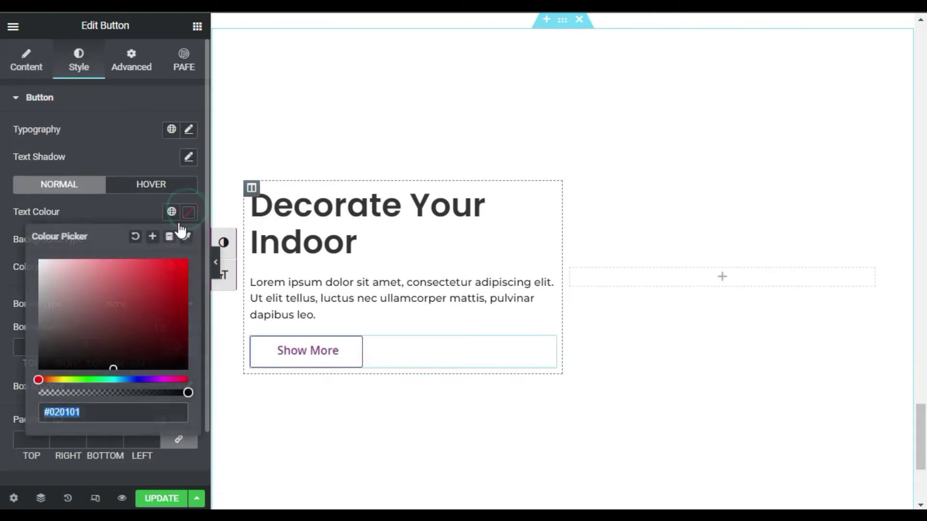
left_click_drag(110, 315, 19, 262)
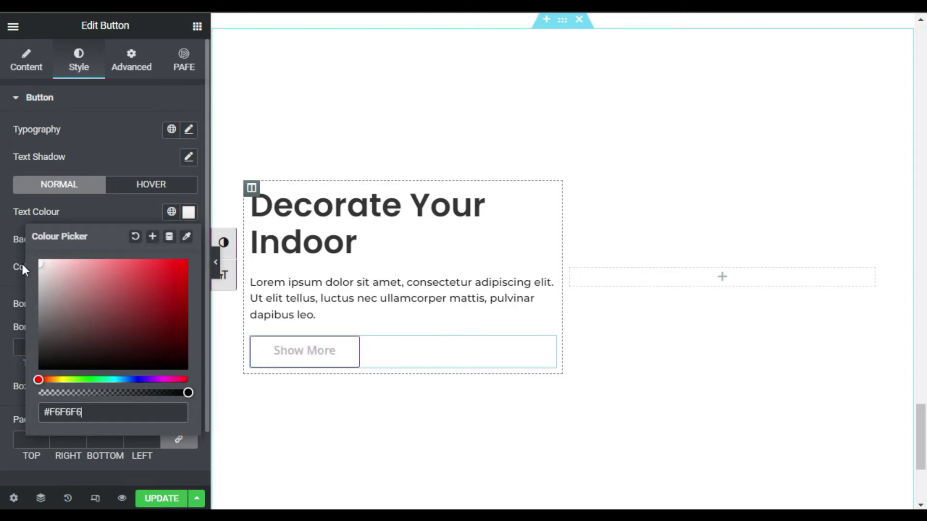
left_click(106, 209)
Step: Give the button a bright blue background and a 5 px border radius
left_click(189, 267)
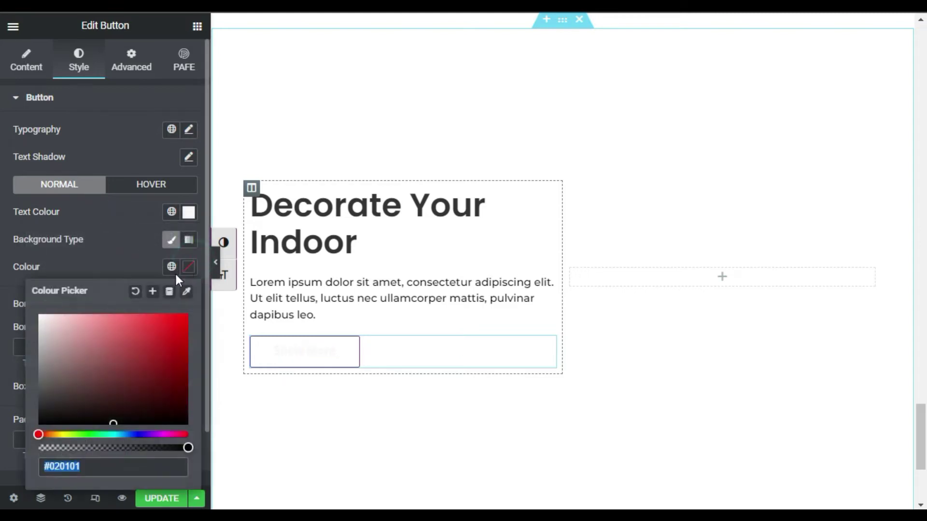
left_click_drag(103, 428, 115, 429)
left_click(130, 435)
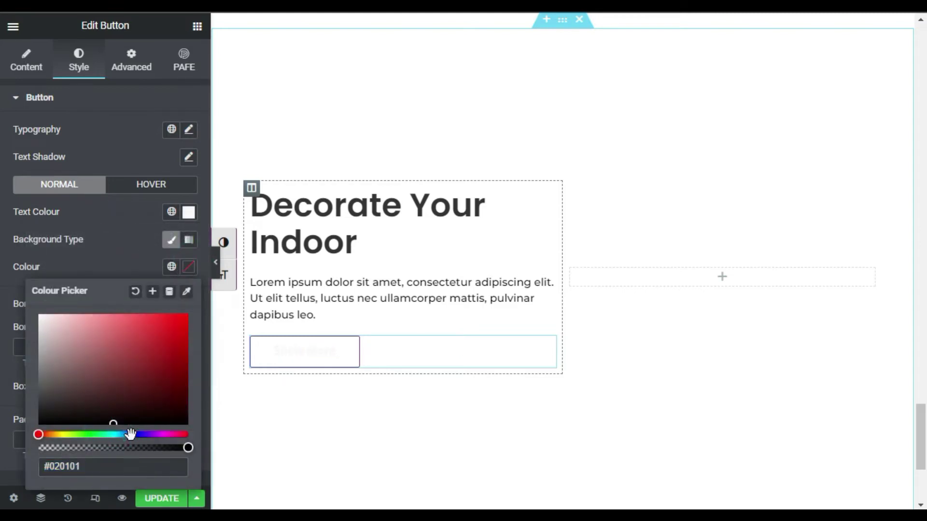
left_click_drag(133, 374, 159, 323)
left_click(131, 259)
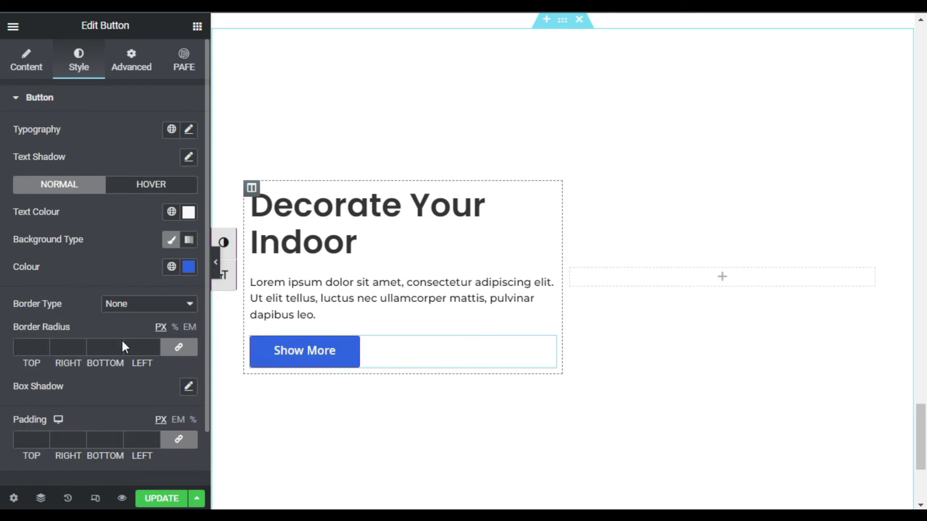
scroll(121, 338, "down", 1)
left_click(25, 280)
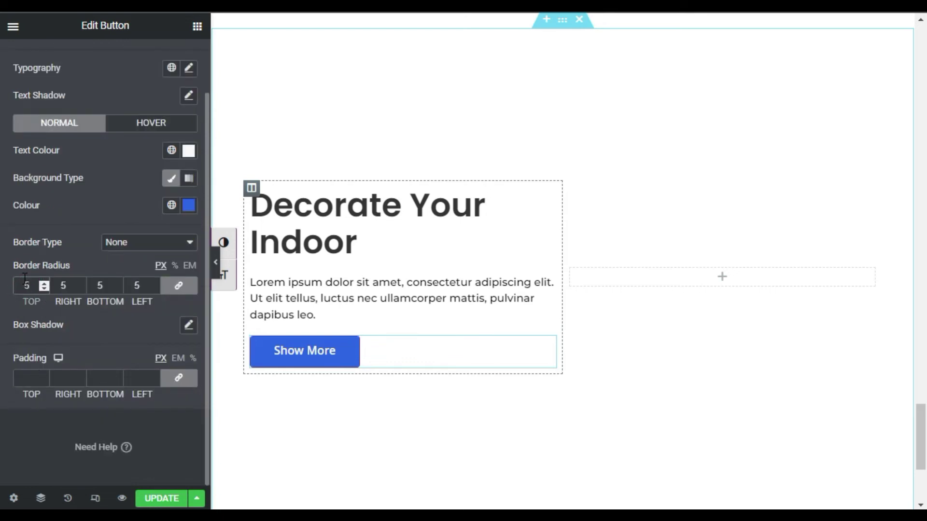
scroll(111, 212, "up", 1)
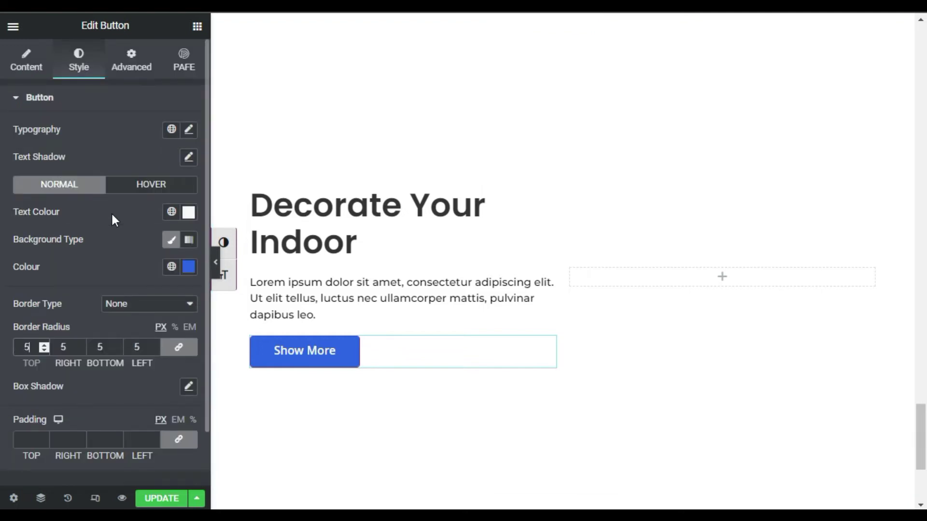
left_click(724, 278)
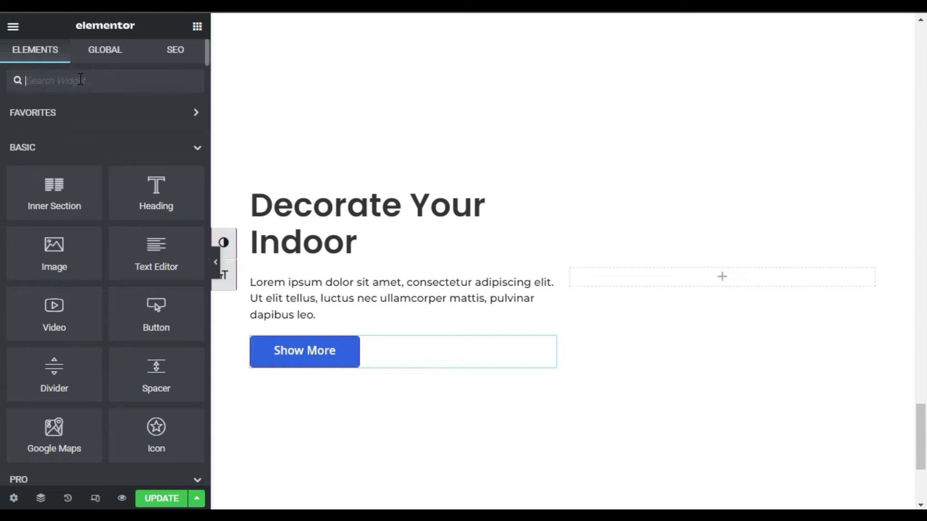
Step: Add a Hotspot widget to the right column and insert the blue stylish-sofas photo
type("hot")
left_click_drag(45, 262, 721, 280)
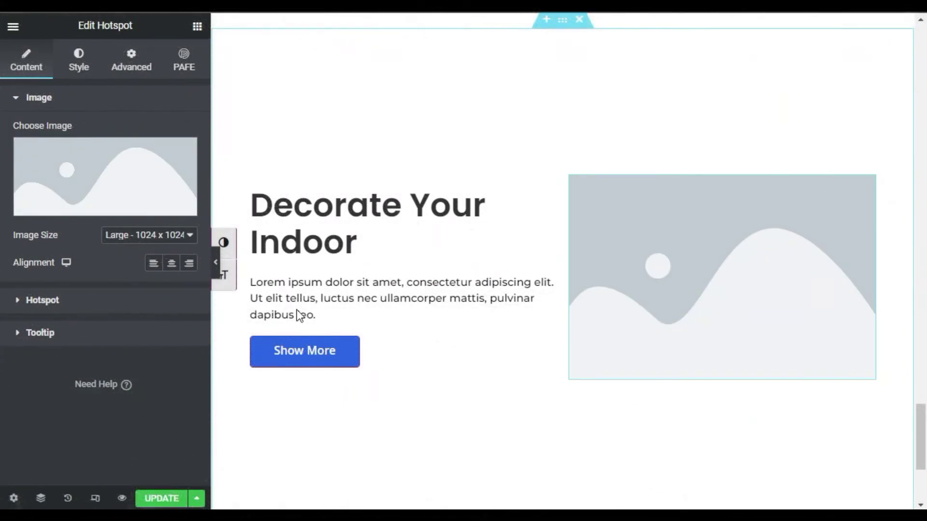
left_click(90, 206)
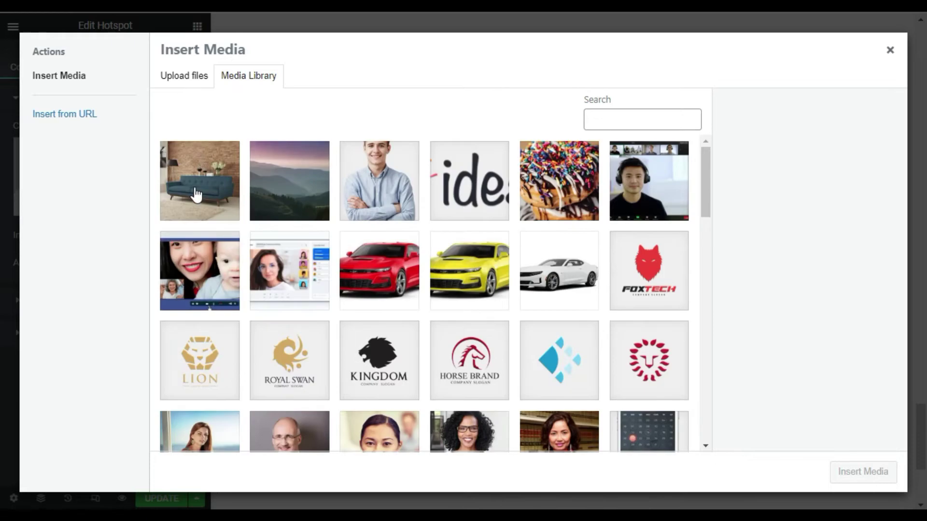
left_click(197, 195)
left_click(850, 474)
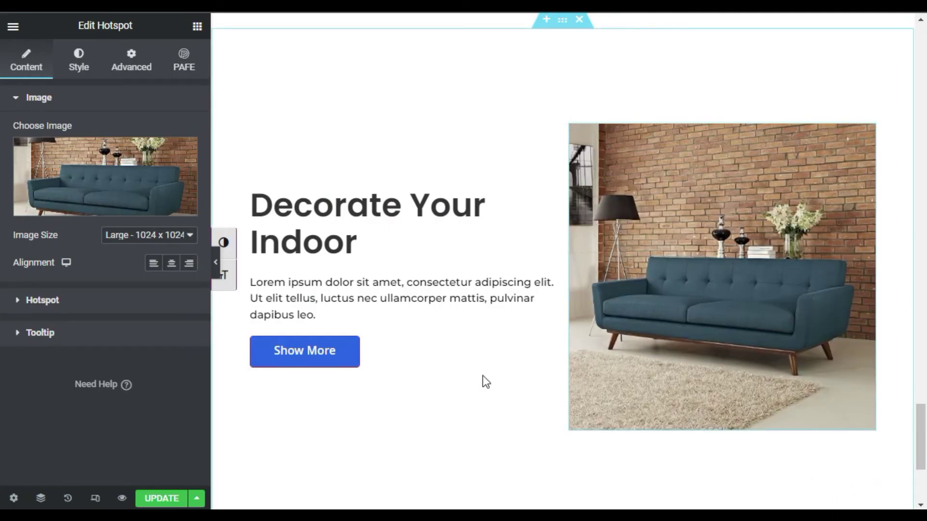
Step: Set the hotspot dot colour to cyan
left_click(58, 300)
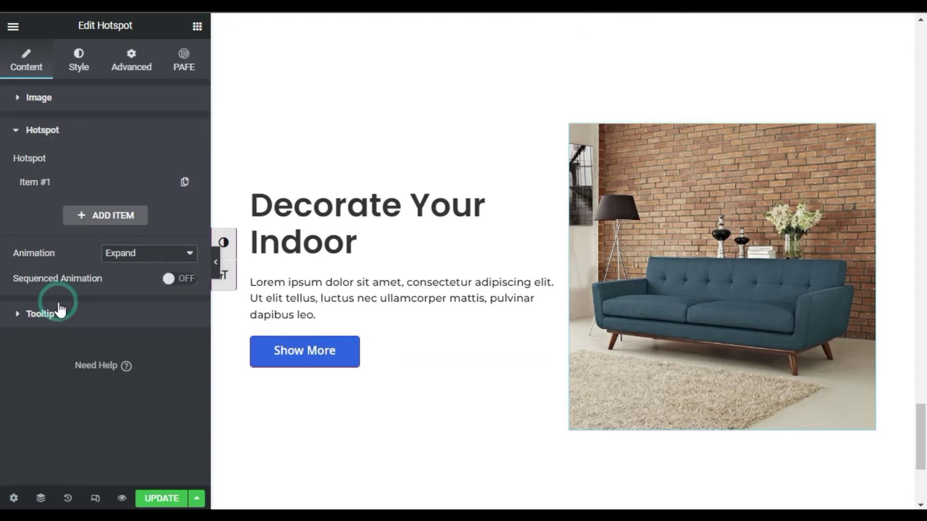
left_click(78, 182)
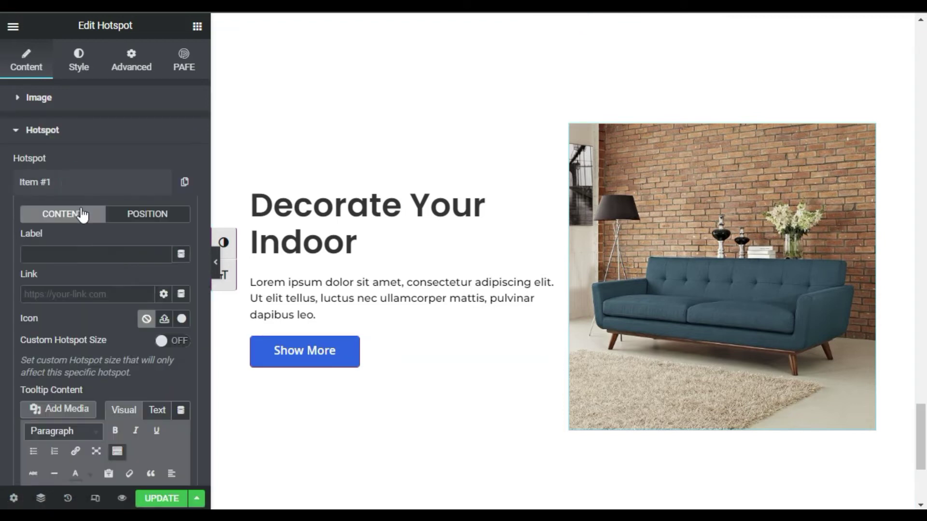
left_click(722, 269)
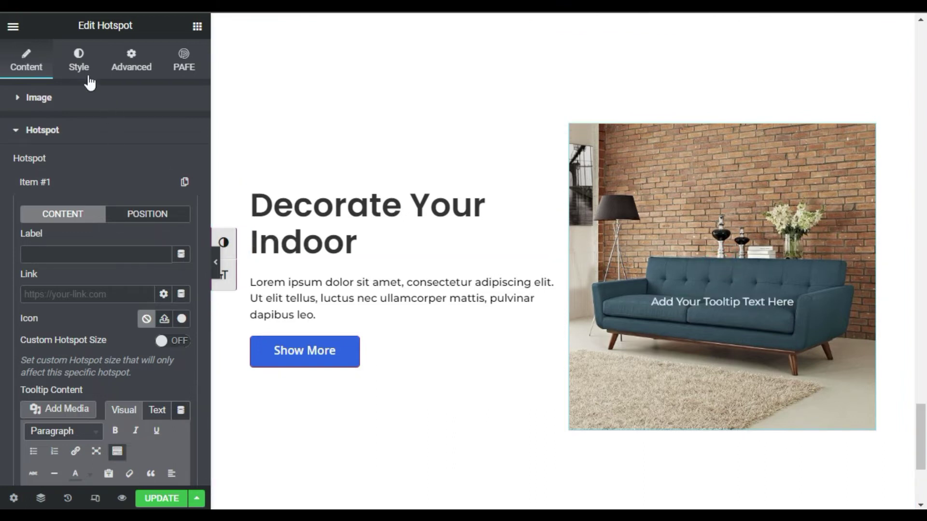
left_click(79, 61)
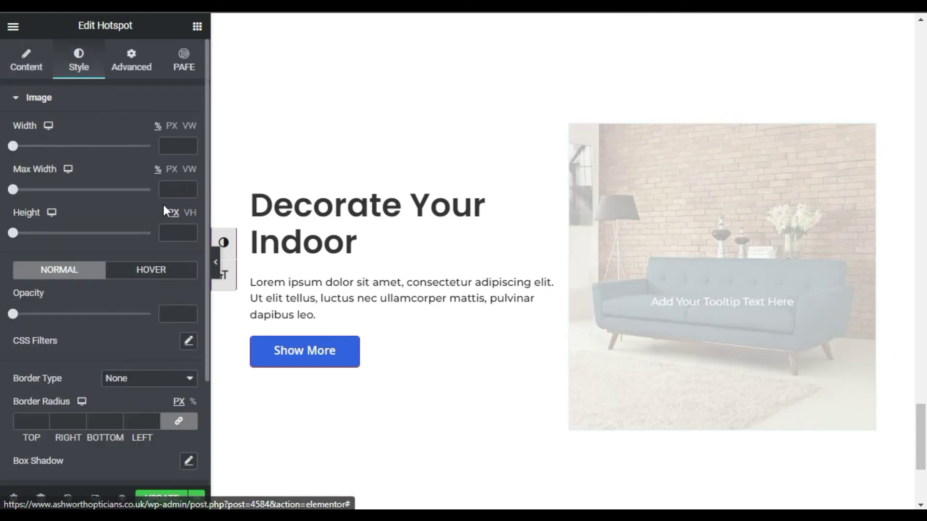
left_click(74, 97)
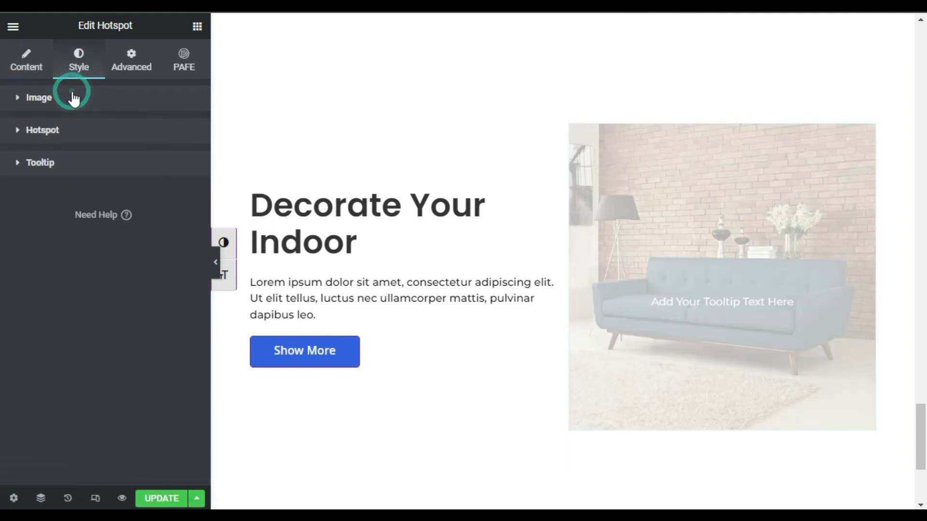
left_click(94, 131)
left_click(192, 164)
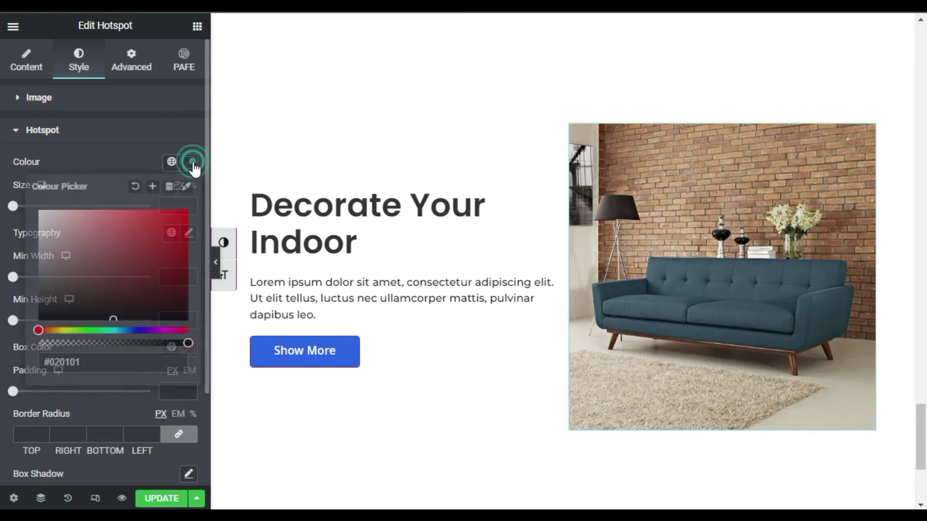
left_click_drag(118, 330, 102, 215)
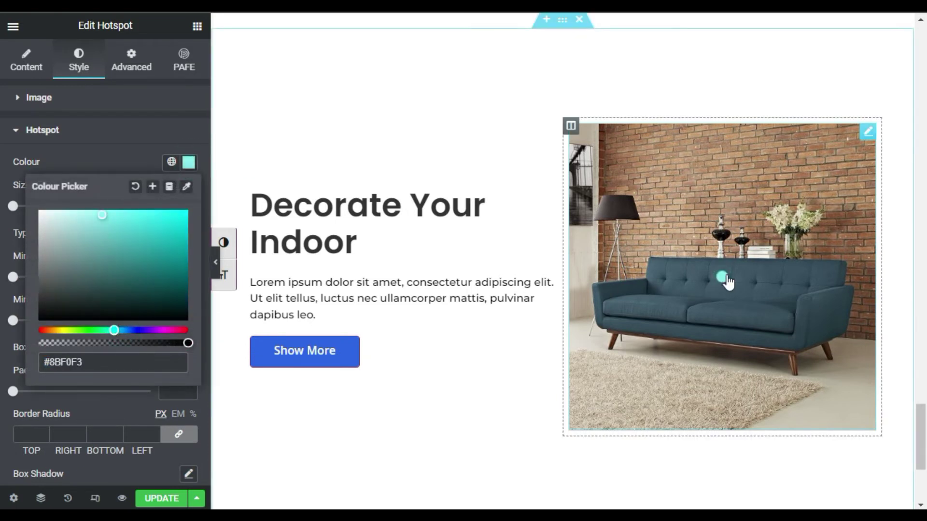
Step: Change the first hotspot's tooltip text to 'Sofa'
left_click(22, 59)
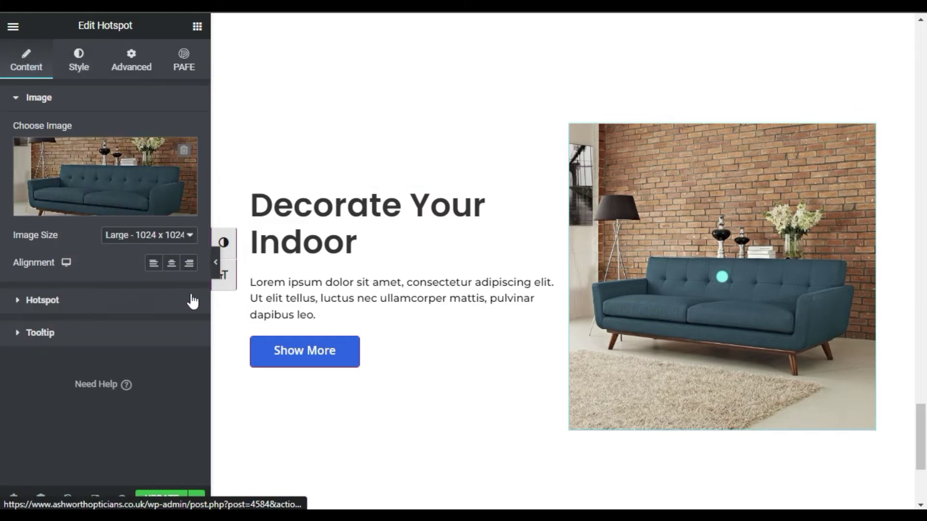
left_click(92, 300)
left_click(60, 177)
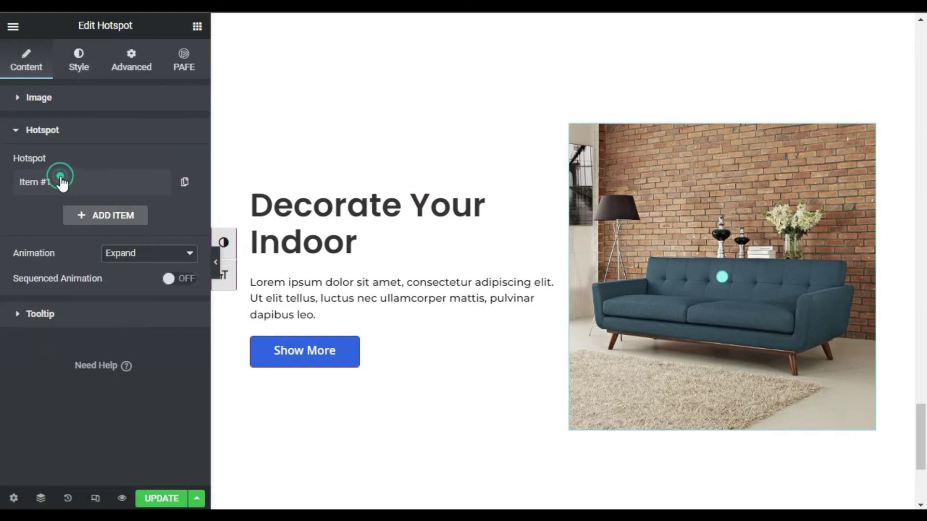
scroll(151, 386, "down", 3)
left_click(167, 375)
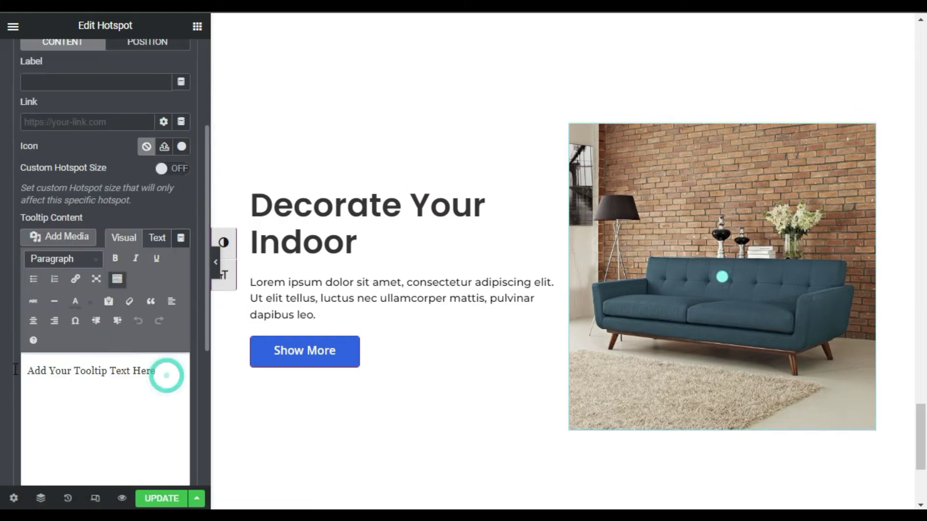
left_click_drag(16, 369, 14, 372)
type("S")
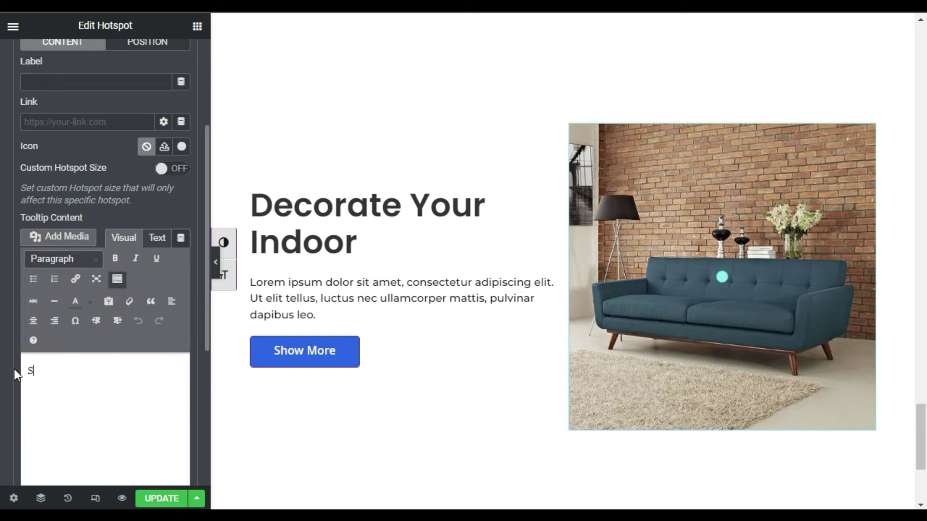
type("ofa")
Step: Position the first hotspot at 45 horizontal, 58 vertical offset, then add a second hotspot
left_click(129, 45)
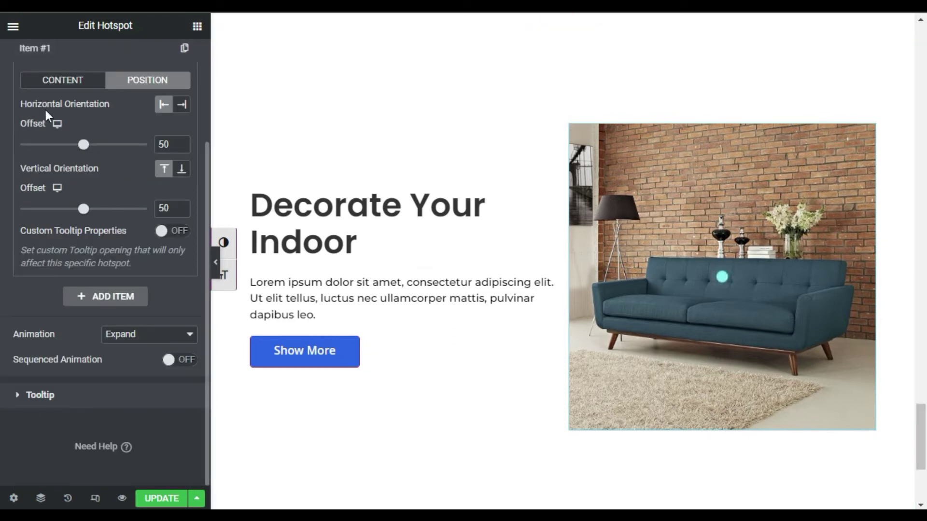
left_click_drag(84, 145, 90, 145)
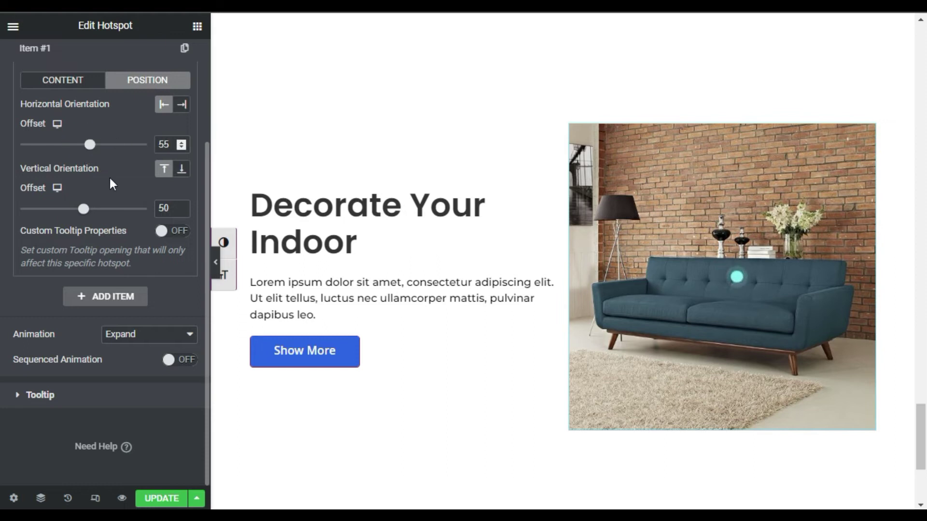
left_click_drag(85, 209, 99, 216)
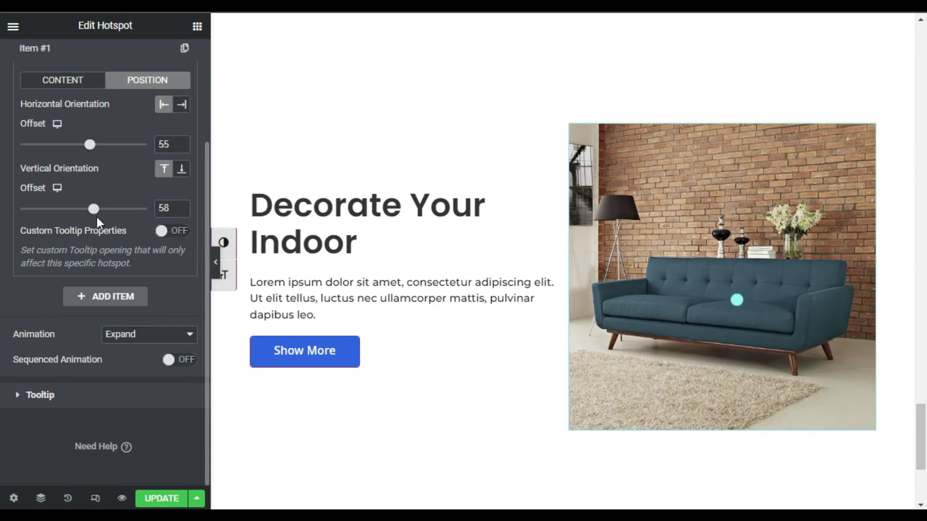
mouse_move(90, 144)
left_mouse_down()
mouse_move(93, 154)
mouse_move(77, 150)
left_mouse_up()
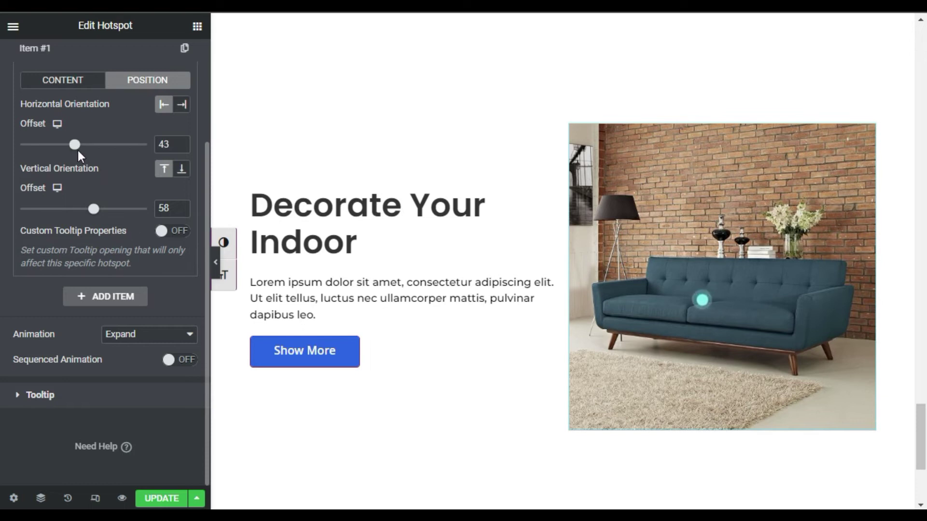
left_click(180, 142)
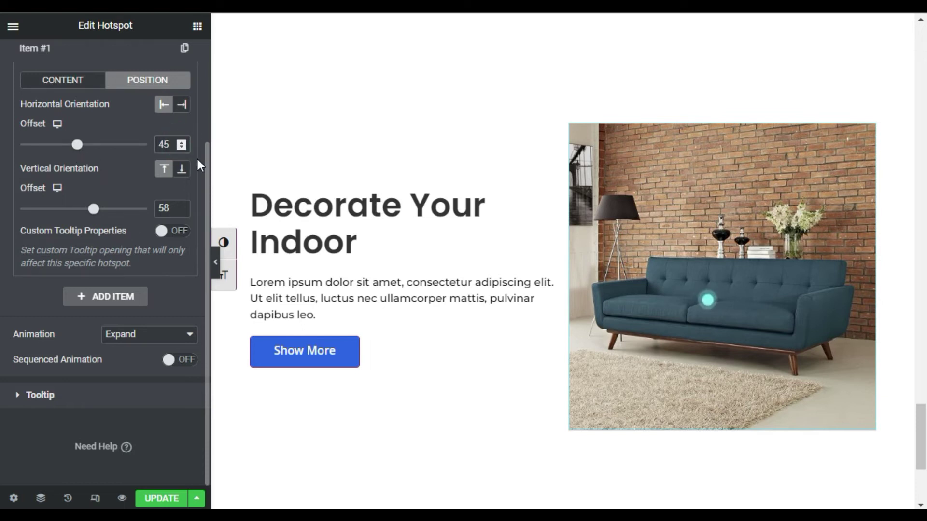
scroll(111, 346, "up", 3)
scroll(115, 315, "down", 3)
left_click(116, 296)
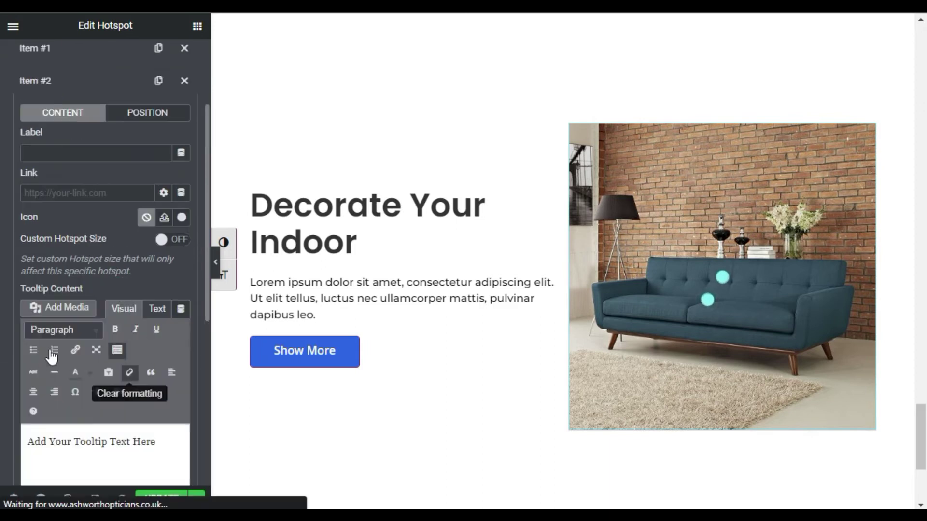
Step: Move the second hotspot onto the books at about 62 horizontal, 41 vertical offset
scroll(52, 356, "down", 2)
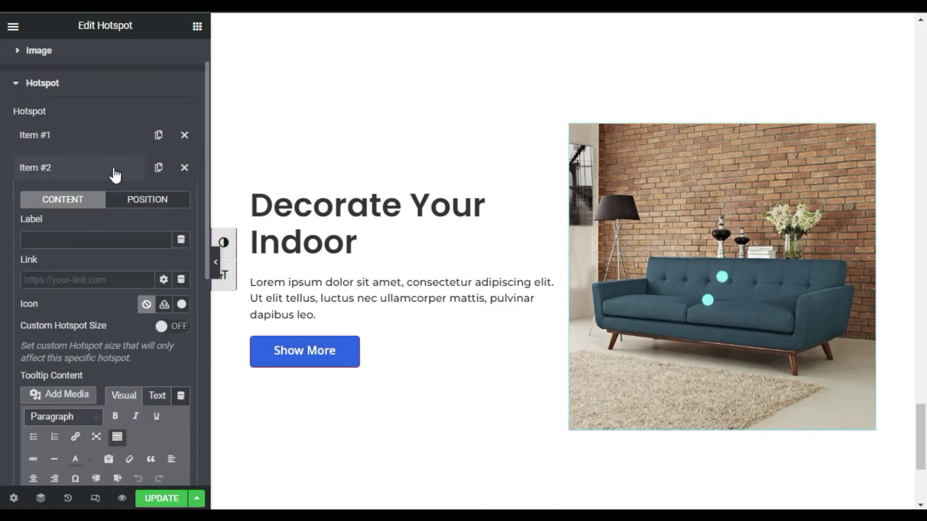
left_click(163, 205)
mouse_move(84, 267)
left_mouse_down()
mouse_move(102, 275)
mouse_move(97, 270)
left_mouse_up()
left_click_drag(84, 329, 73, 329)
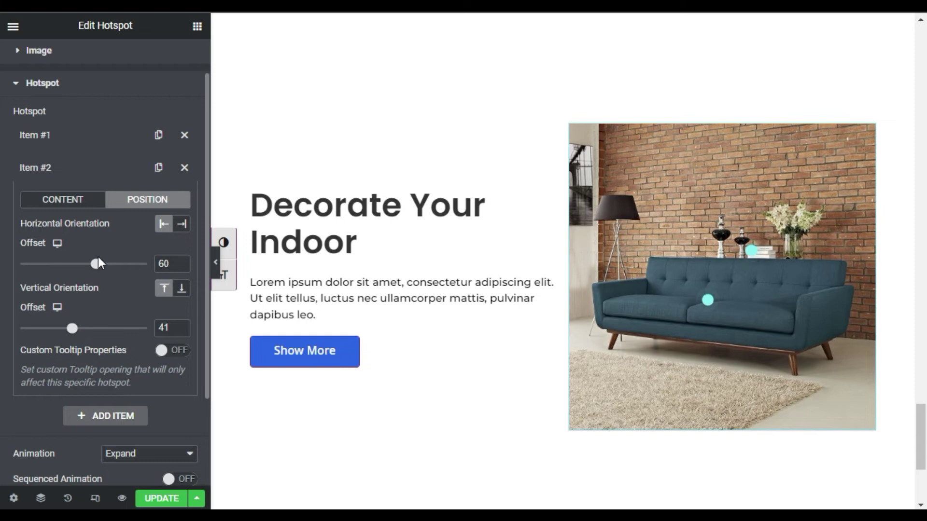
left_click_drag(96, 264, 100, 274)
Step: Set the second hotspot's tooltip to 'Books' and collapse Item #2
left_click(57, 200)
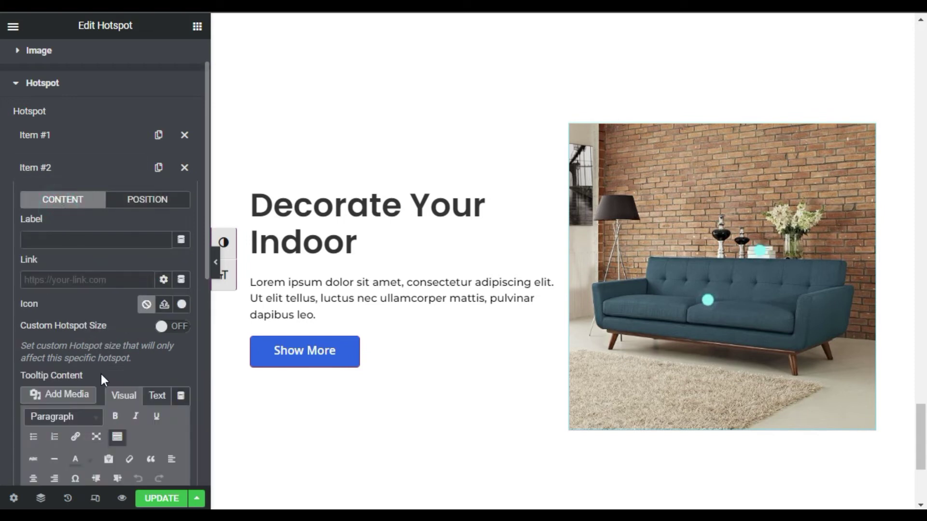
scroll(130, 369, "down", 3)
left_click_drag(107, 350, 30, 346)
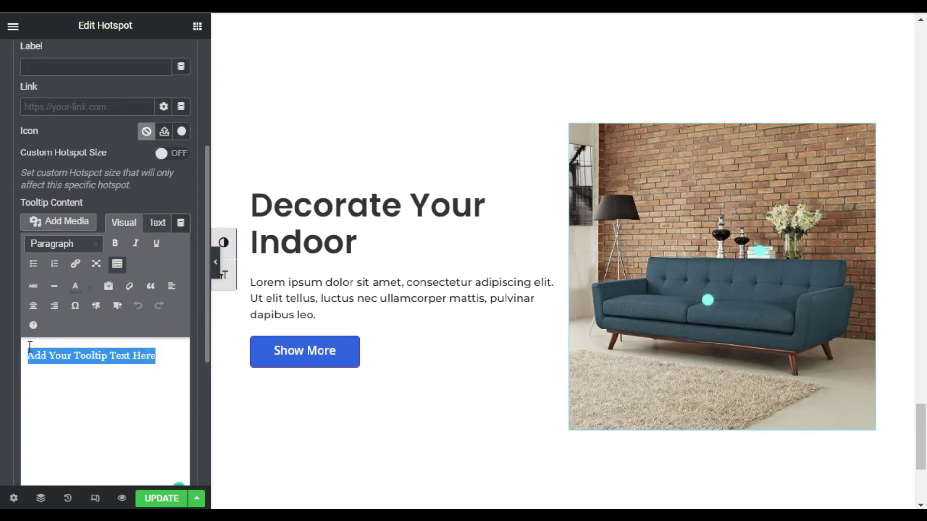
type("B")
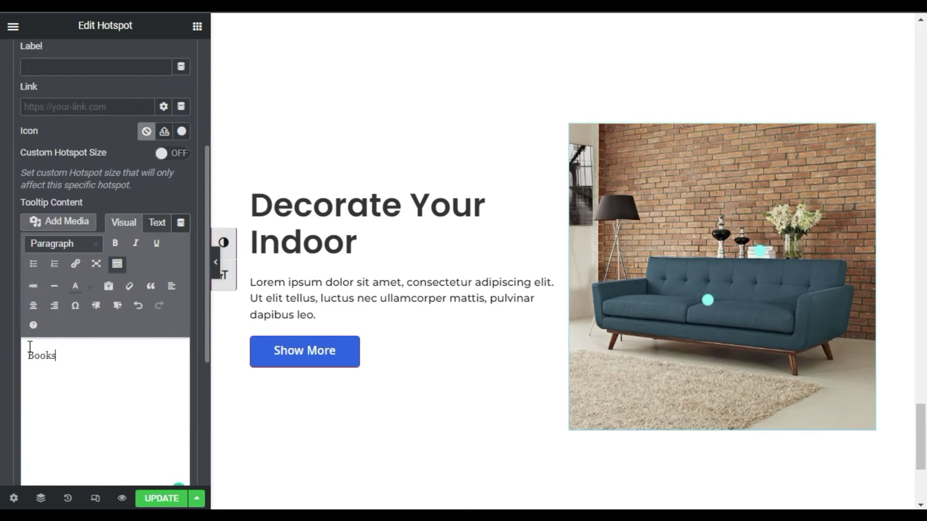
type("ooks")
scroll(108, 201, "up", 4)
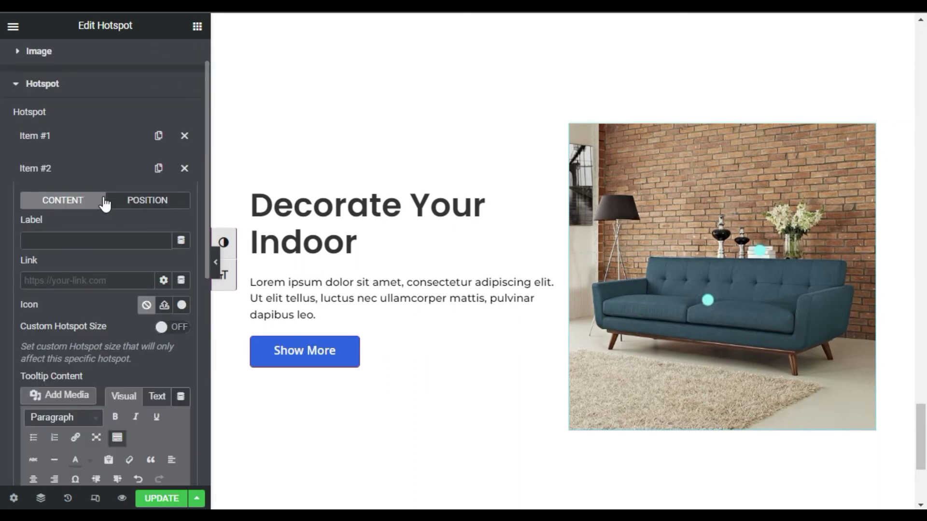
left_click(89, 164)
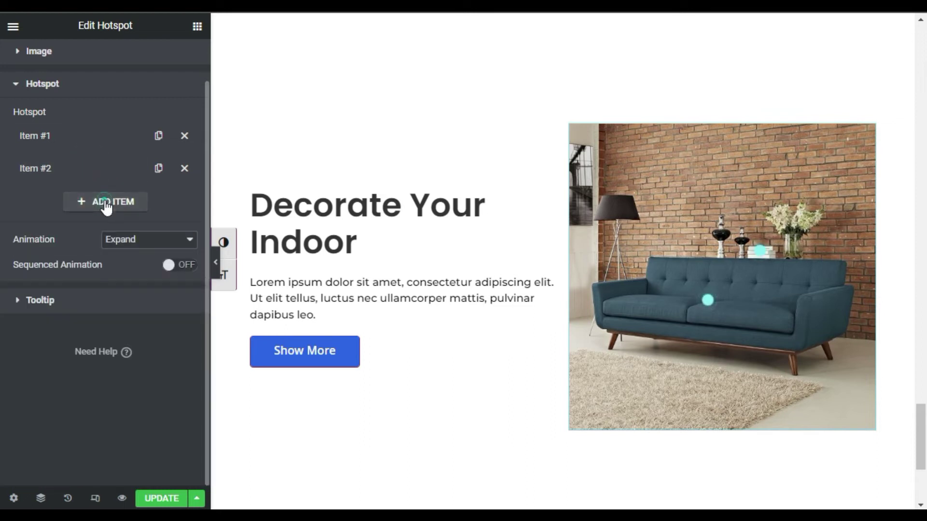
Step: Add a third hotspot and place it on the rug at 38 horizontal, 84 vertical
left_click(105, 202)
left_click(135, 279)
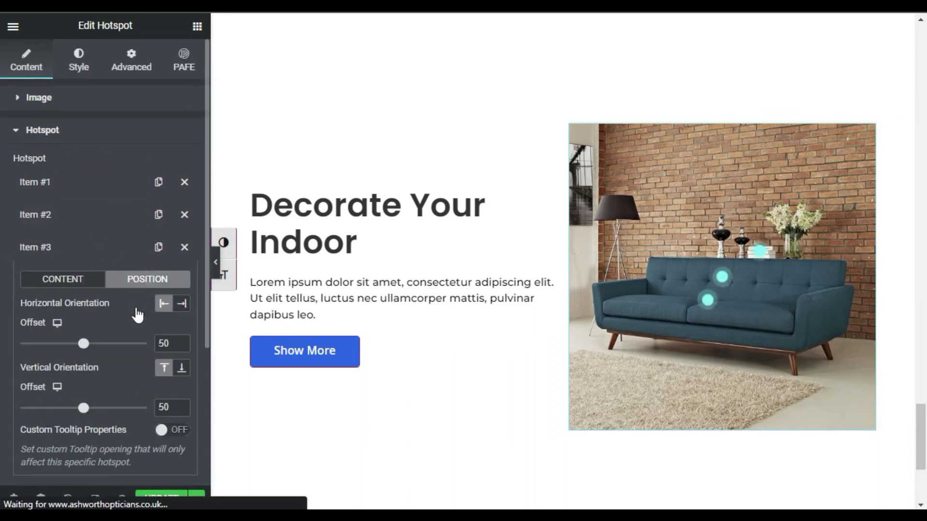
left_click_drag(84, 343, 68, 344)
left_click_drag(84, 413, 131, 415)
Step: Set the third hotspot's tooltip to 'Carpet' and collapse Item #3
left_click(77, 283)
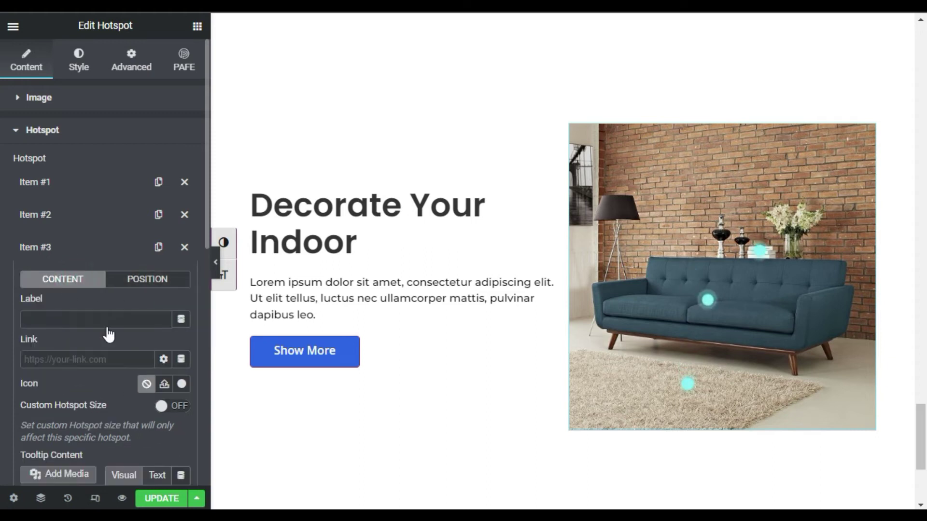
scroll(108, 332, "down", 5)
left_click_drag(169, 349, 5, 349)
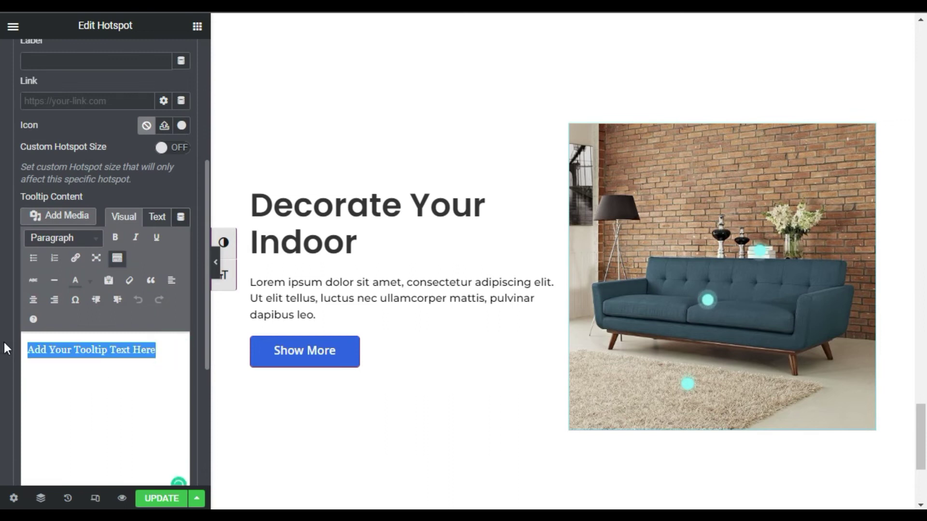
type("Carpet")
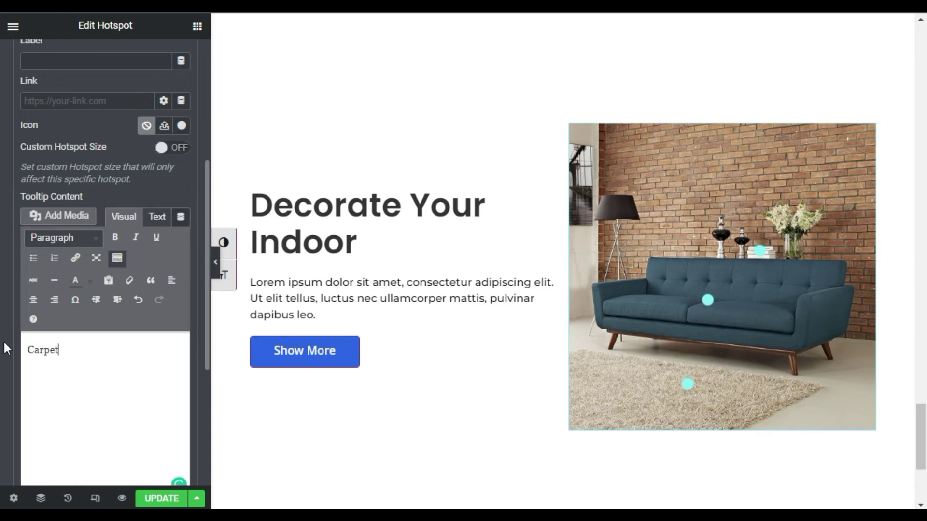
scroll(117, 193, "up", 5)
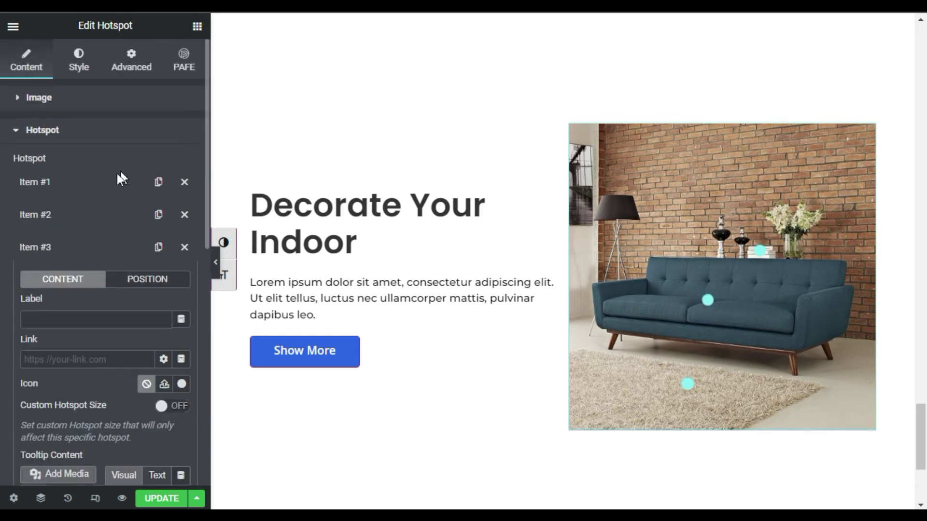
left_click(76, 250)
Step: Make tooltips trigger on hover with Fade By Direction animation, positioned to the right
left_click(89, 381)
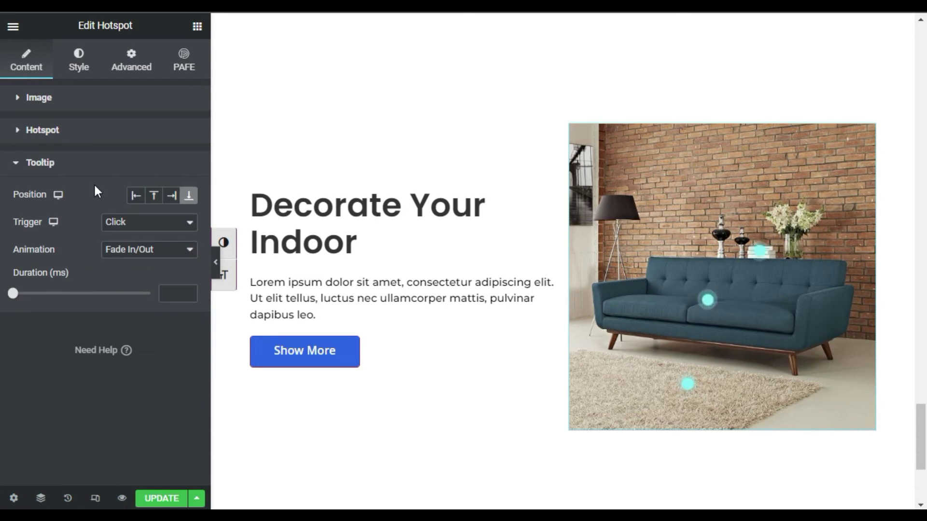
left_click(710, 305)
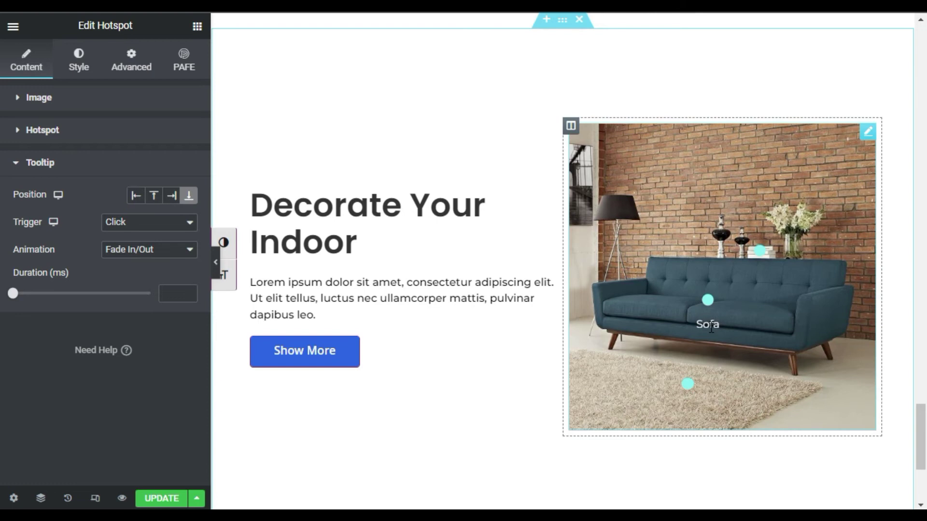
left_click(128, 223)
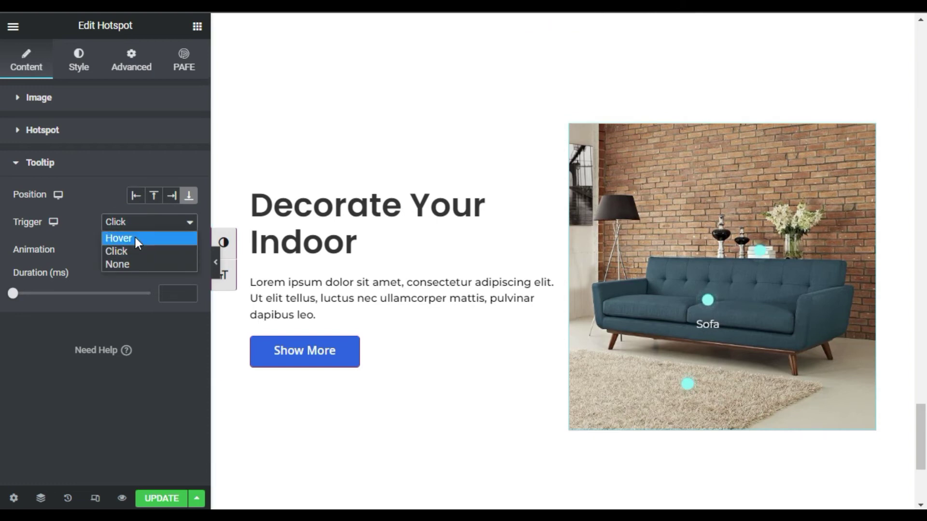
left_click(135, 238)
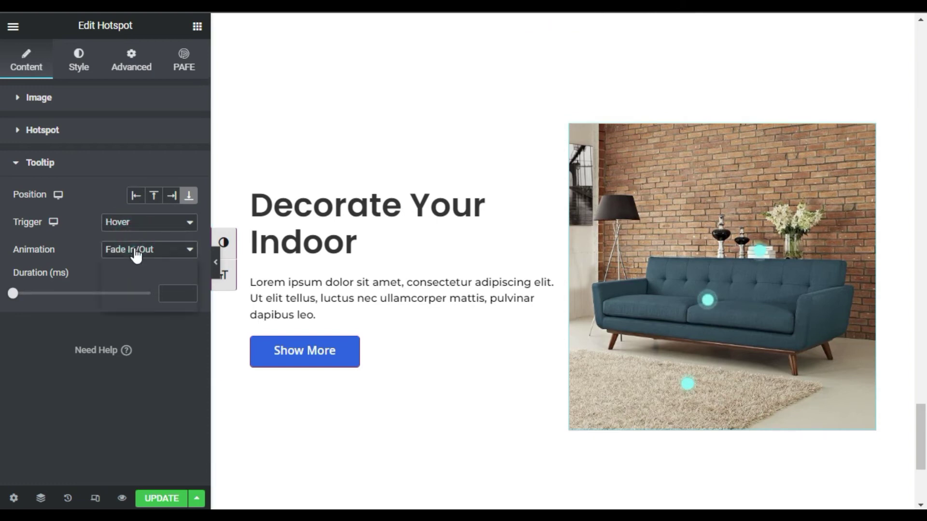
left_click(133, 254)
left_click(117, 291)
left_click(171, 196)
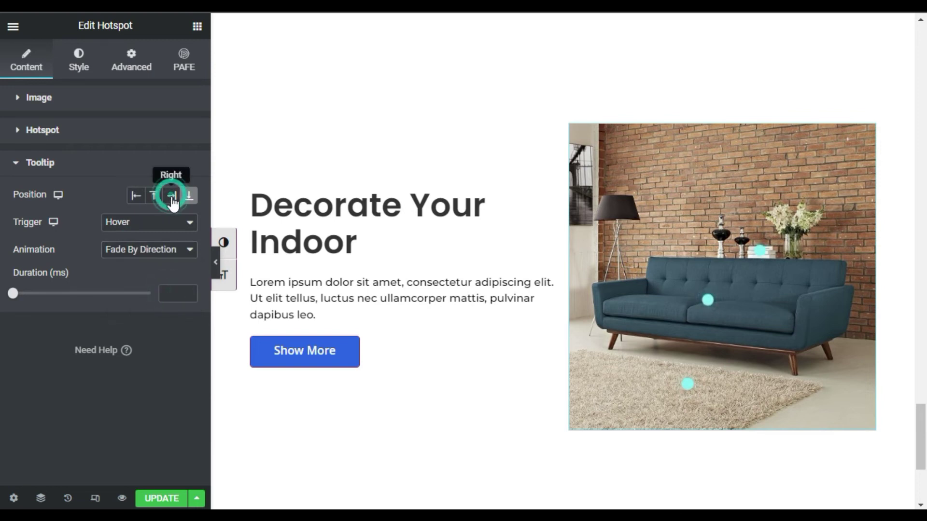
mouse_move(707, 303)
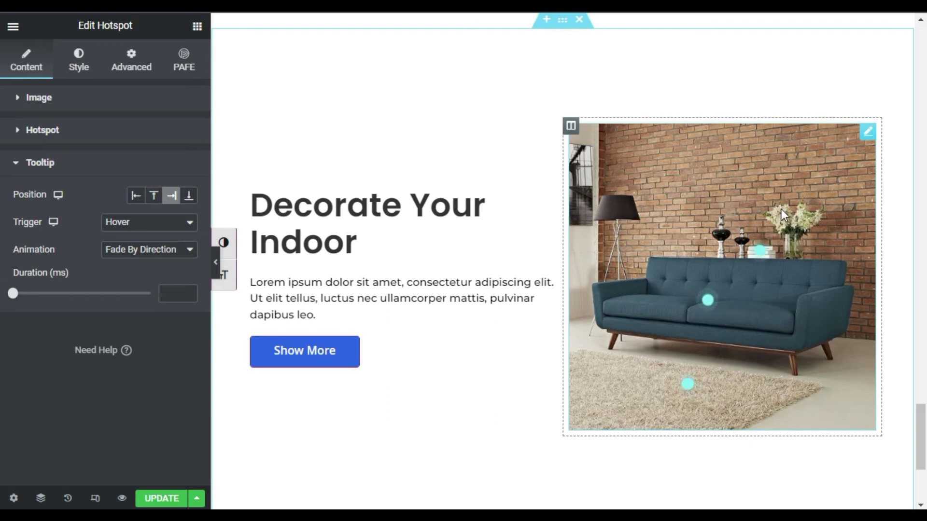
Step: Try a narrower image width, then clear it so the image returns to full size
left_click(75, 60)
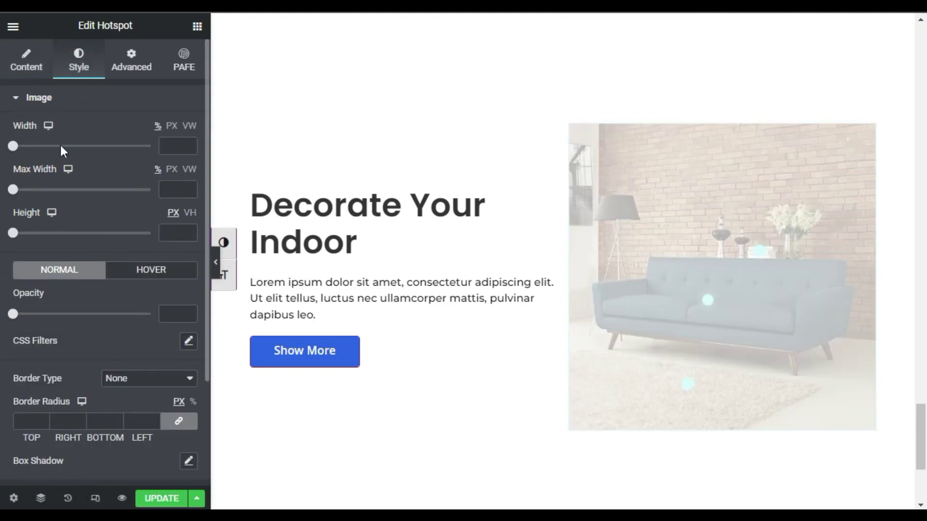
left_click_drag(15, 152, 91, 154)
double_click(169, 145)
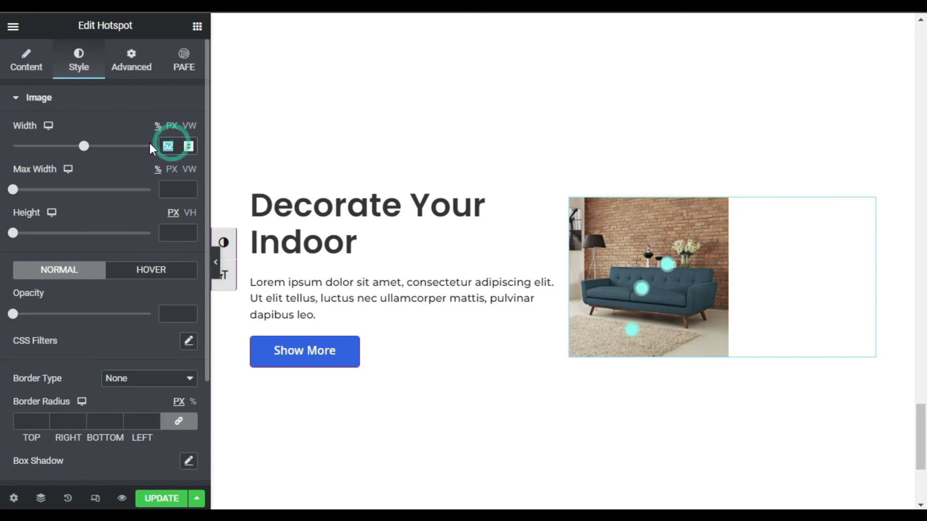
key("BackSpace")
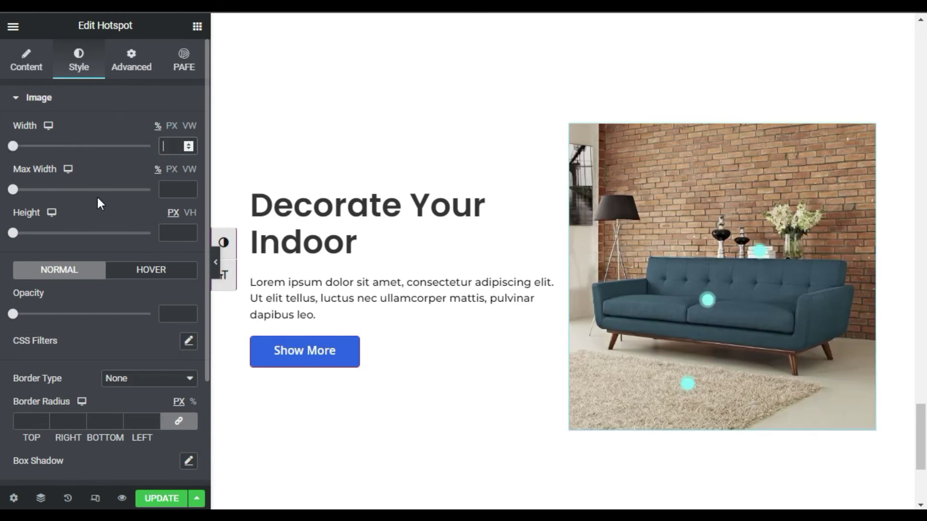
scroll(98, 203, "down", 2)
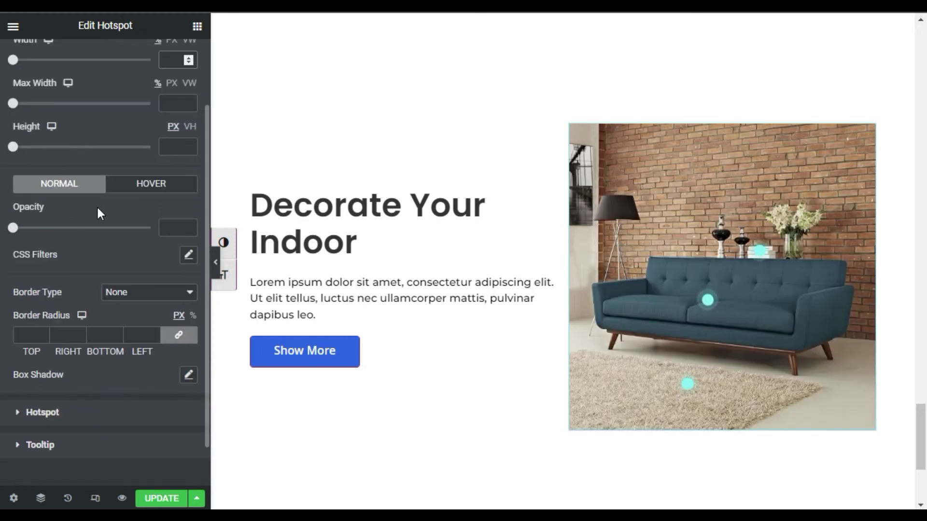
left_click(141, 189)
left_click(72, 184)
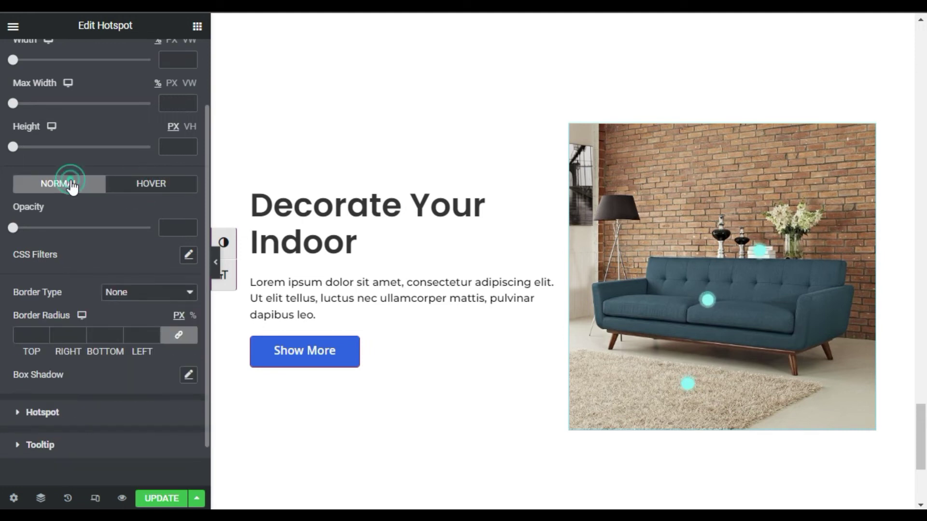
scroll(127, 266, "down", 1)
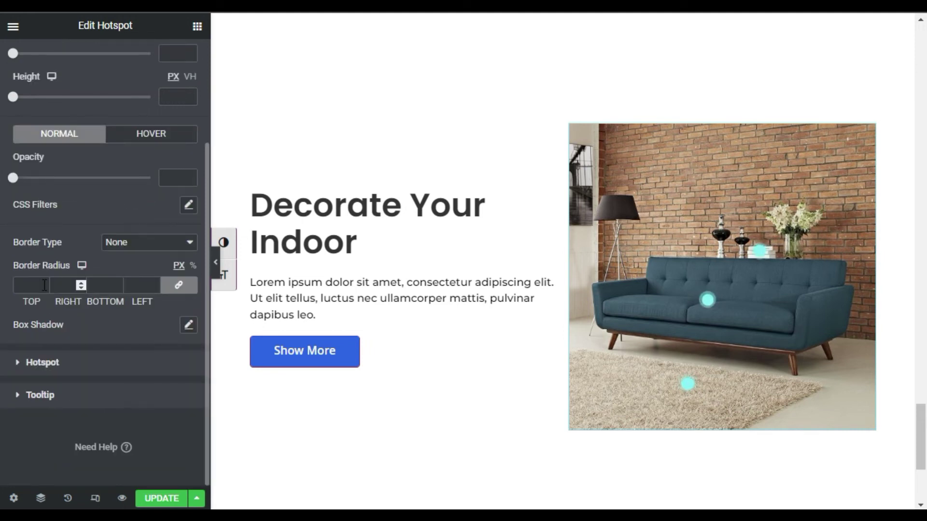
Step: Unlink the image border radius and set the top and bottom values to 100 px
left_click(23, 288)
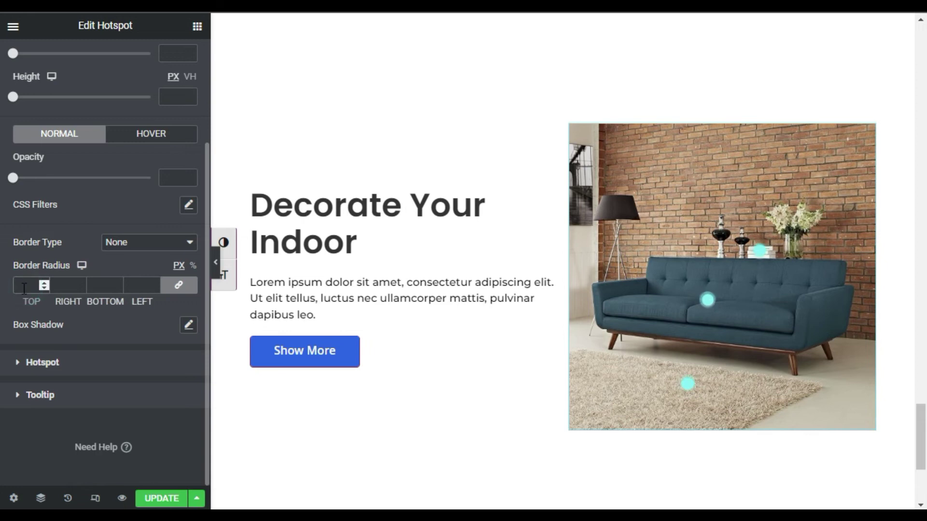
left_click(181, 287)
left_click(27, 279)
left_click_drag(38, 281, 15, 285)
type("50")
left_click_drag(102, 285, 87, 286)
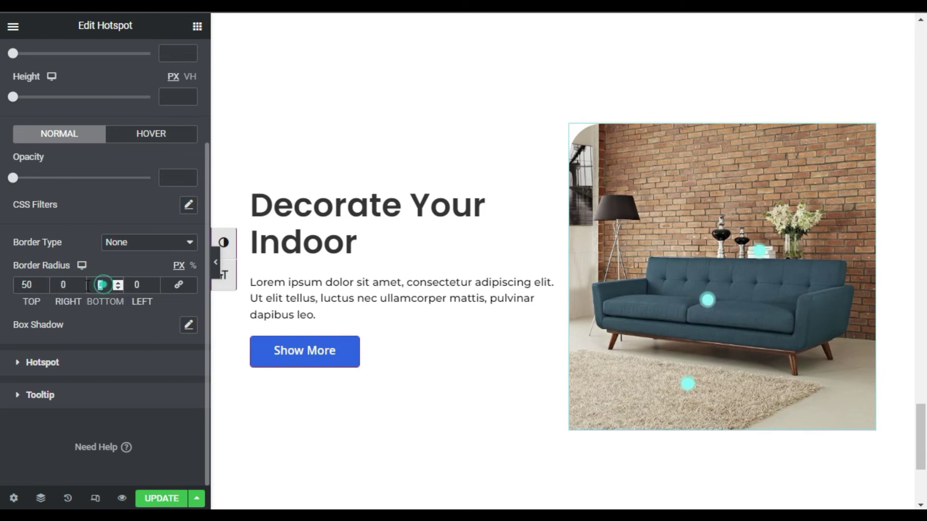
type("50")
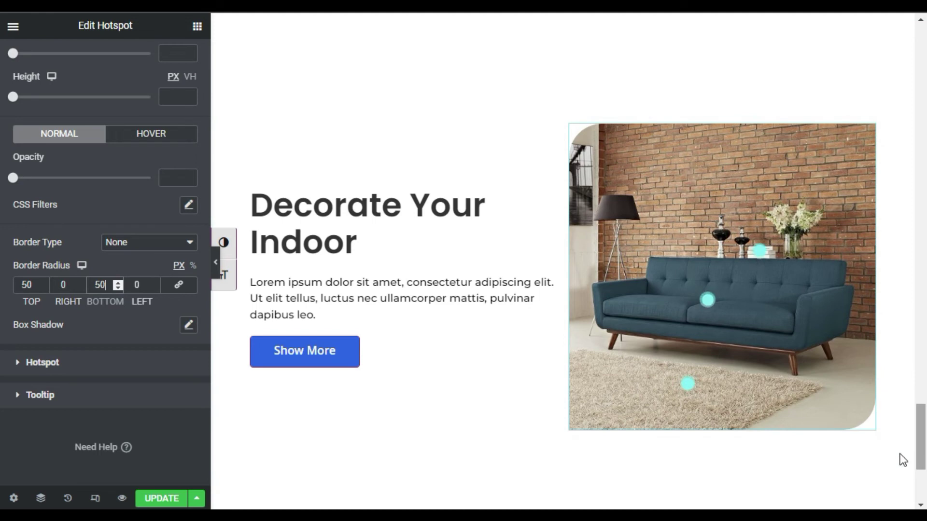
double_click(102, 285)
type("100")
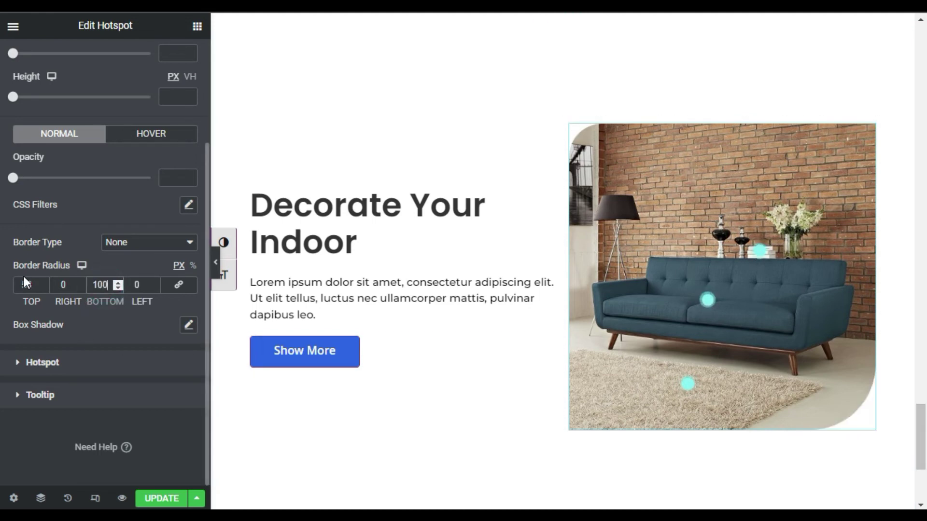
double_click(33, 283)
type("100")
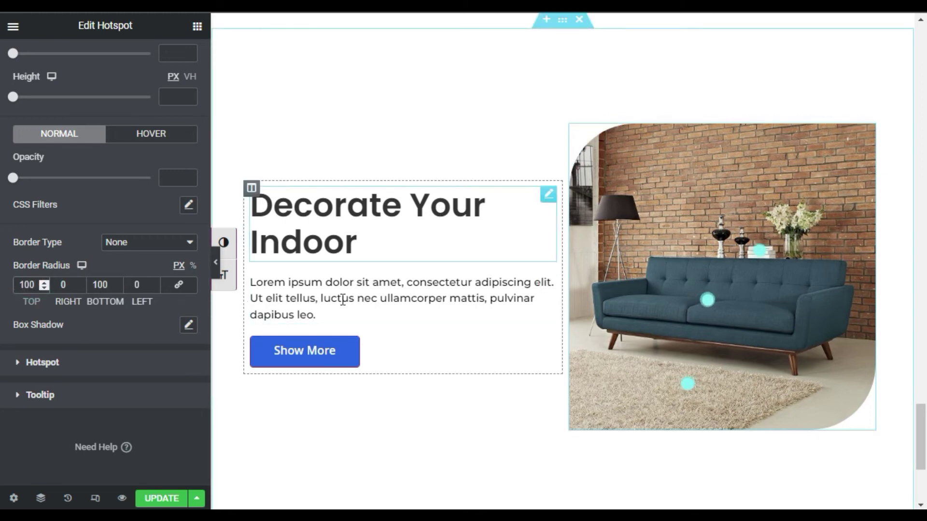
Step: Set the hotspot tooltip text colour to a light shade
left_click(118, 394)
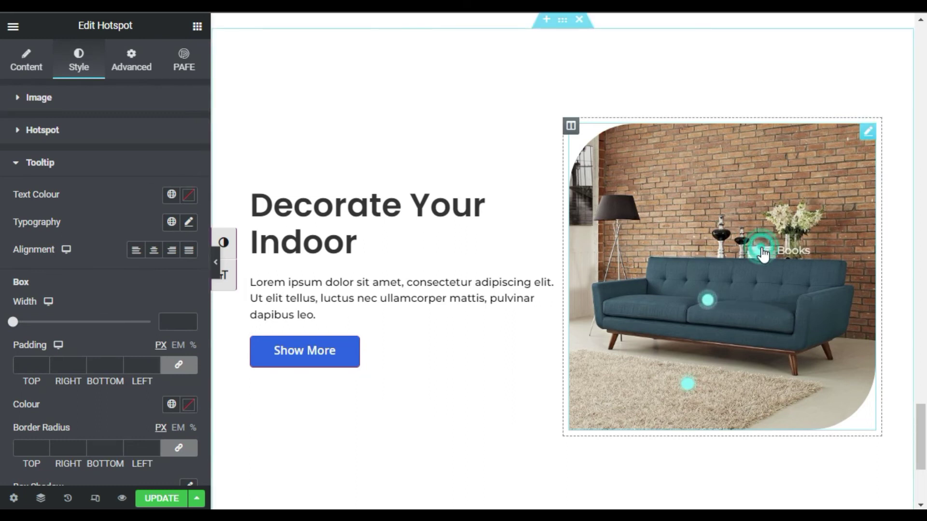
left_click(189, 196)
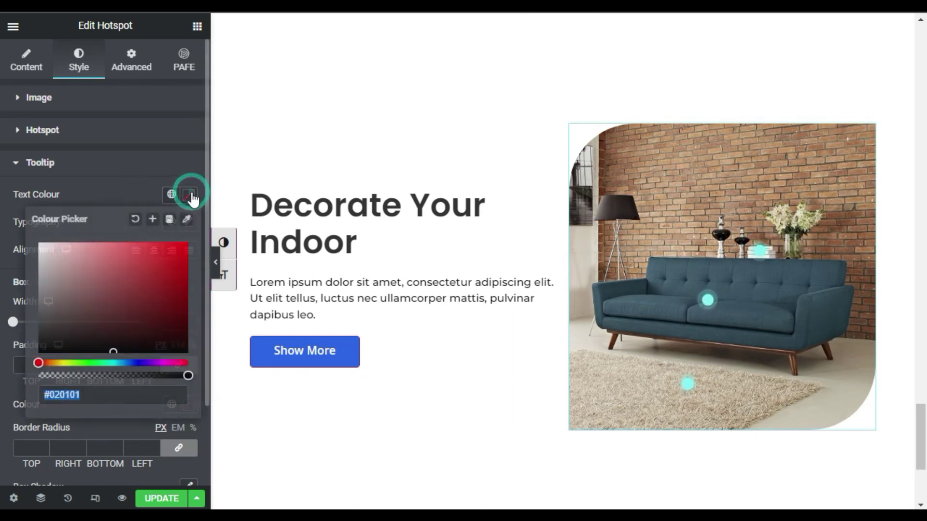
left_click_drag(92, 310, 2, 221)
left_click(97, 193)
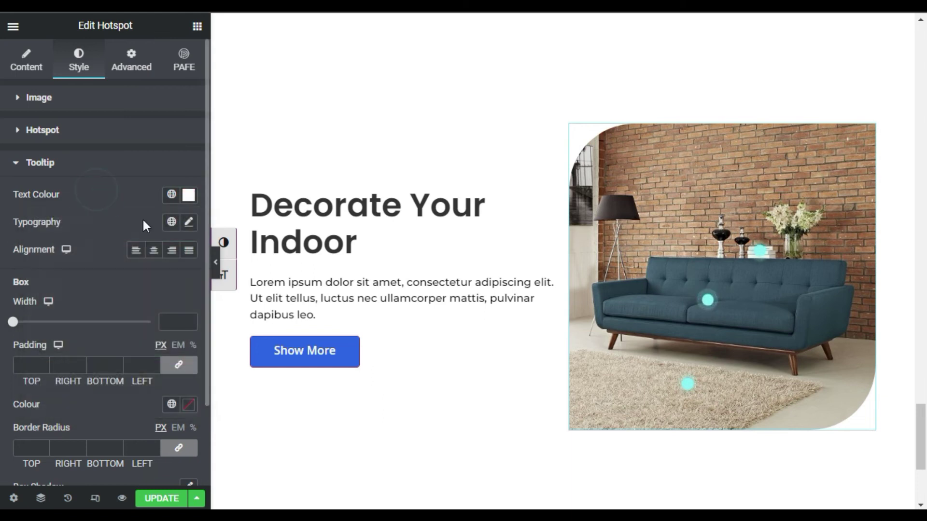
Step: Make the tooltip box black (#000000) with 5 px rounded corners and update the page
left_click(189, 409)
left_click_drag(91, 293, 36, 331)
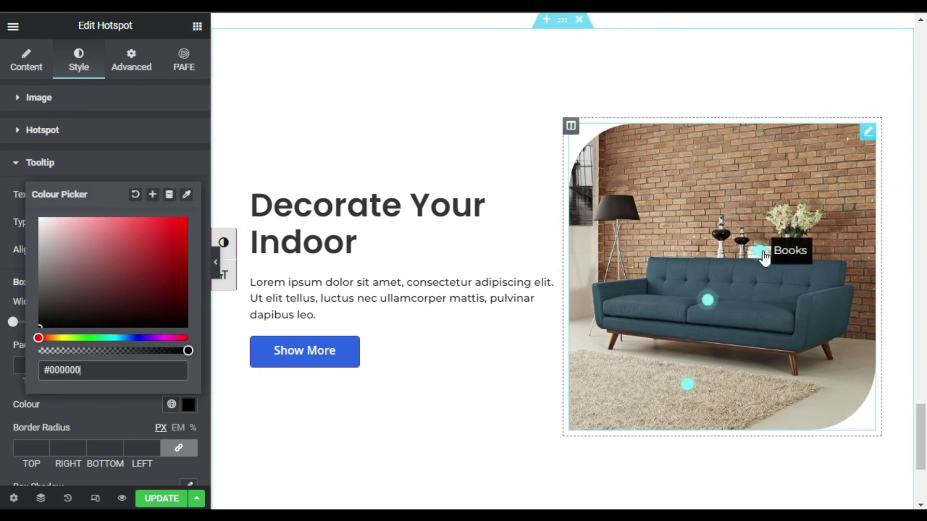
scroll(29, 434, "down", 2)
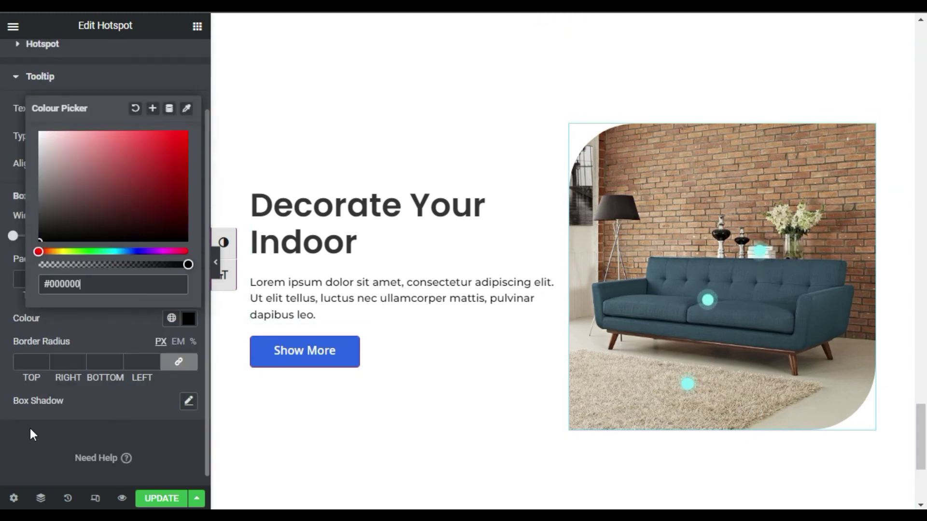
left_click(32, 360)
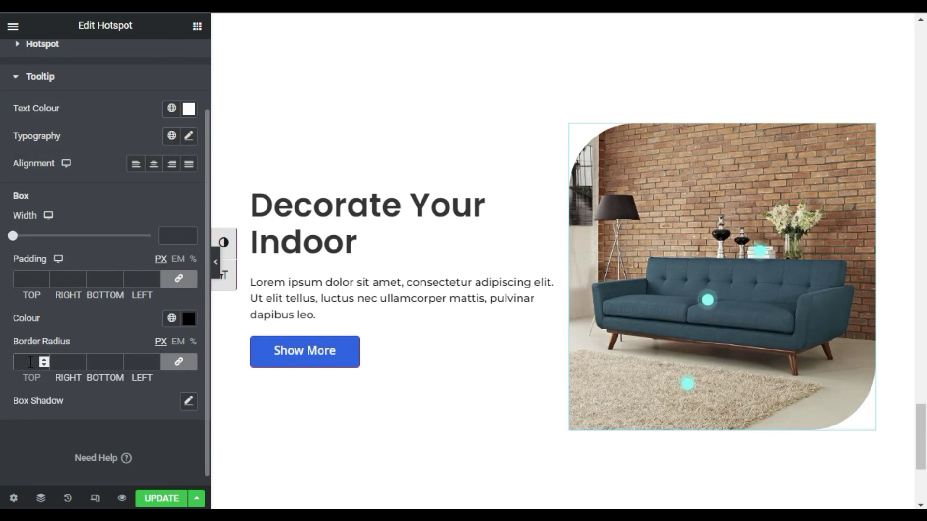
mouse_move(753, 307)
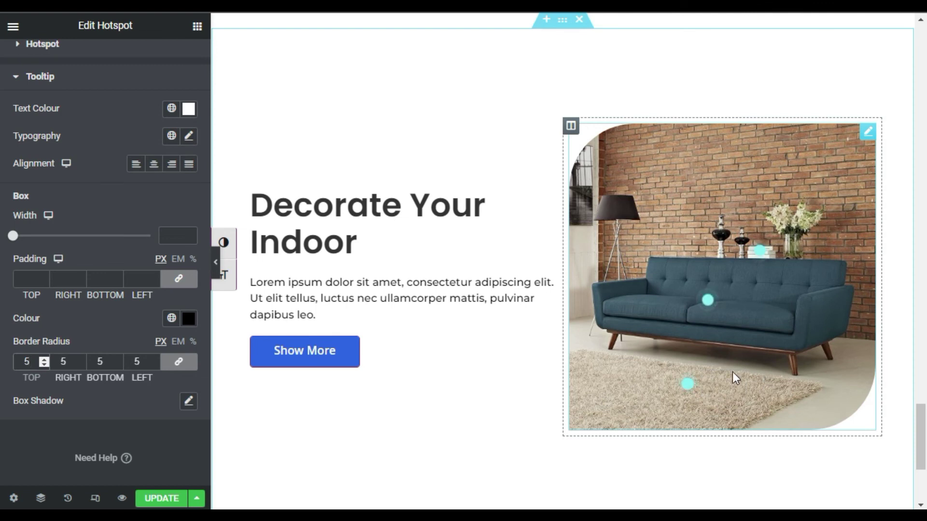
left_click(161, 500)
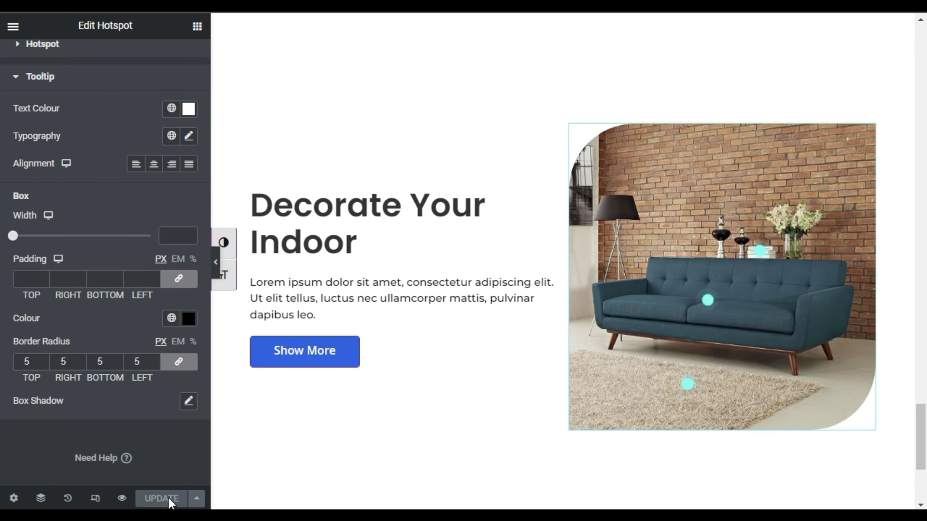
Step: Preview the page live and check the sofa image's hotspot tooltips, such as Carpet
left_click(119, 498)
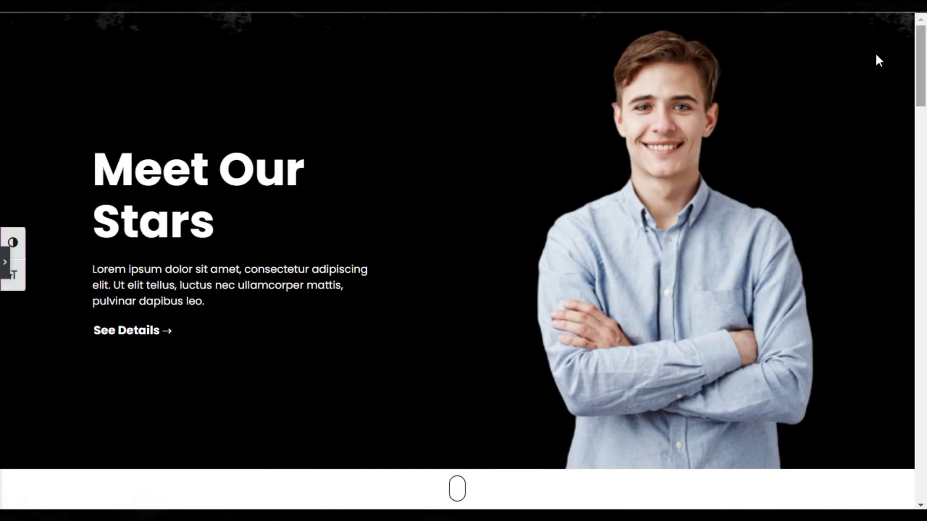
scroll(2, 48, "down", 20)
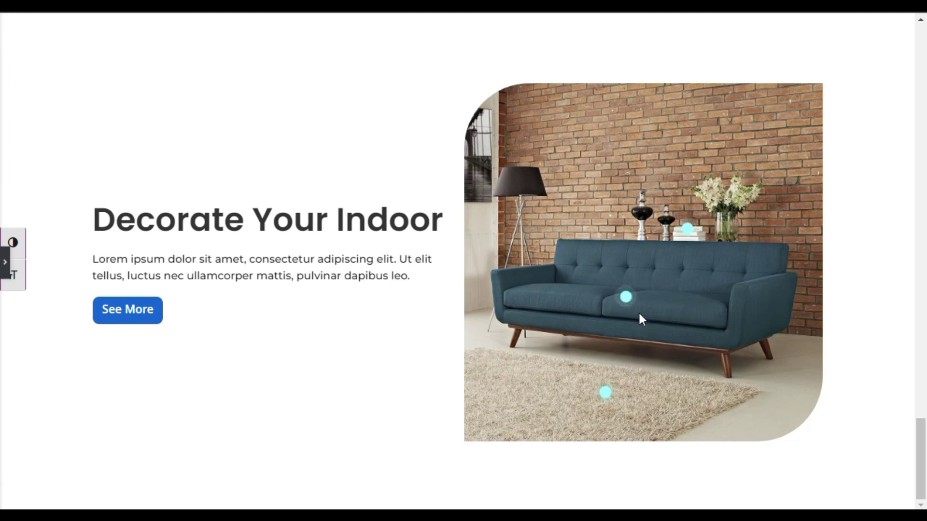
mouse_move(639, 290)
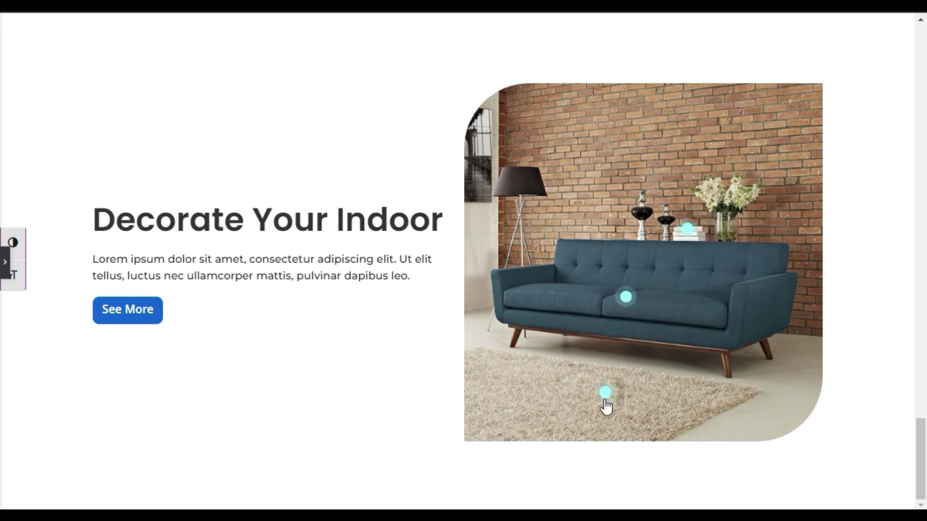
mouse_move(603, 401)
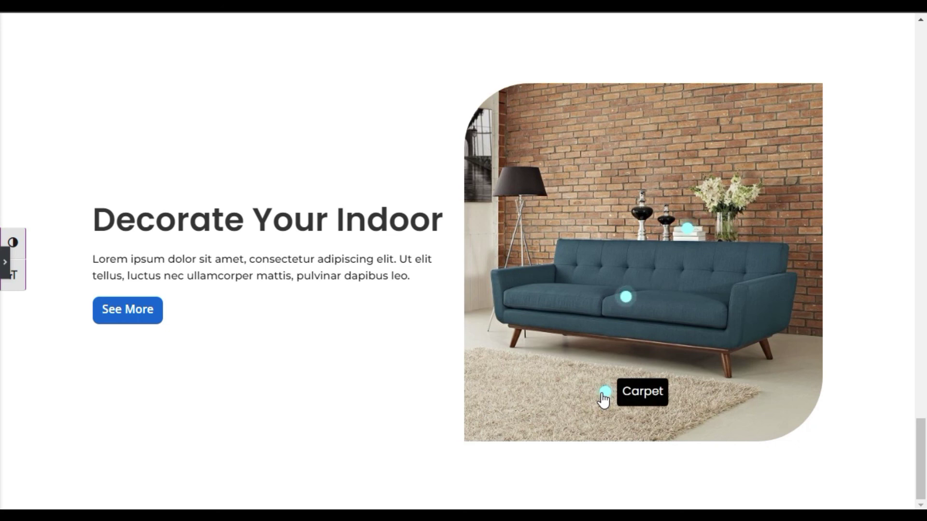